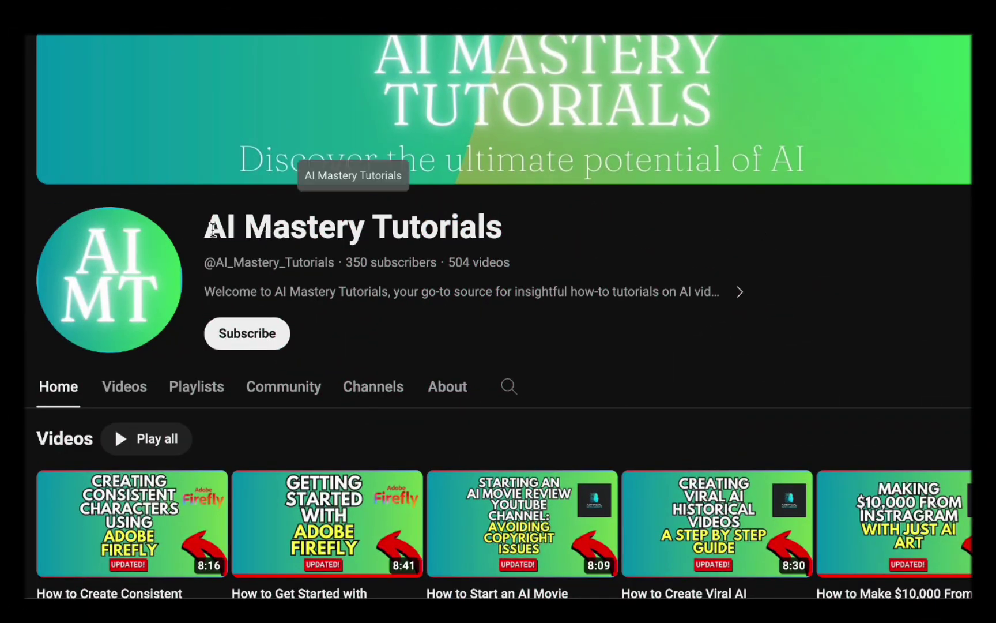
# Scroll the AI Mastery Tutorials Home tab, then list the channel's uploaded videos
pyautogui.moveTo(205, 225); pyautogui.dragTo(544, 229)
pyautogui.click(606, 224)
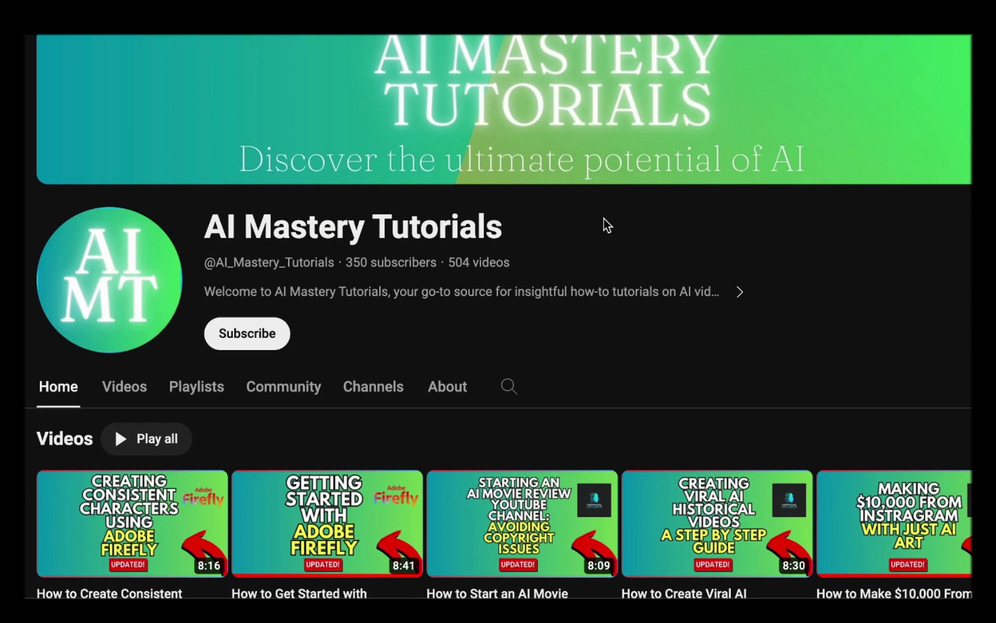
pyautogui.scroll(-5, 607, 224)
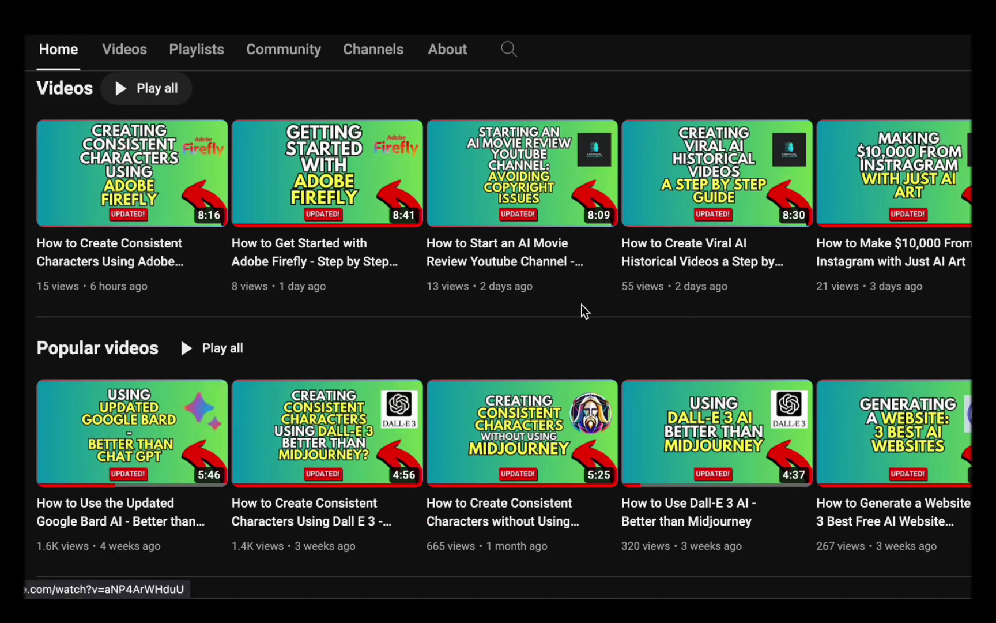
pyautogui.scroll(-4, 584, 310)
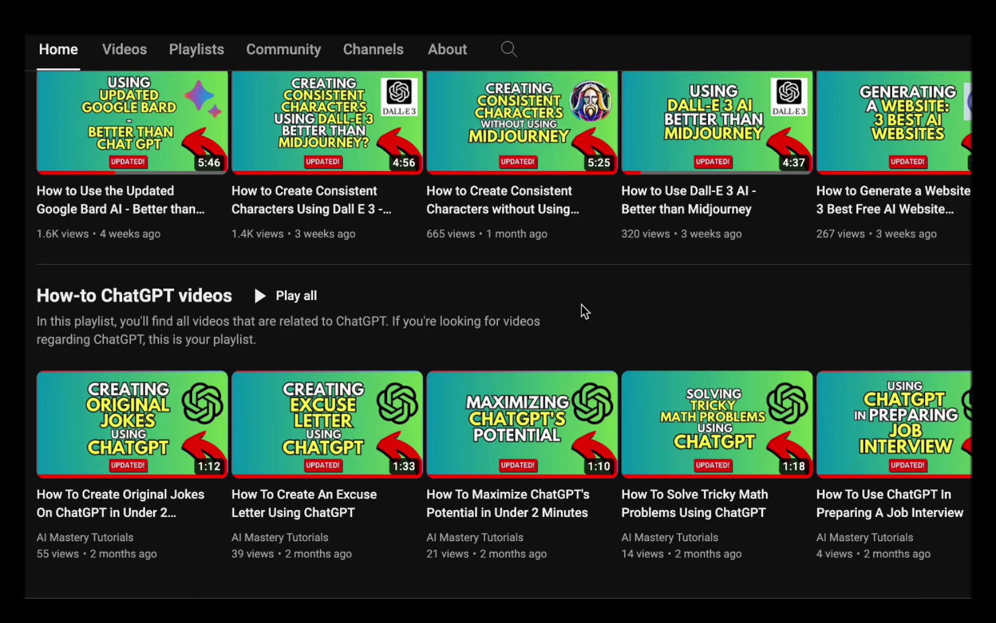
pyautogui.scroll(3, 584, 311)
pyautogui.scroll(3, 583, 311)
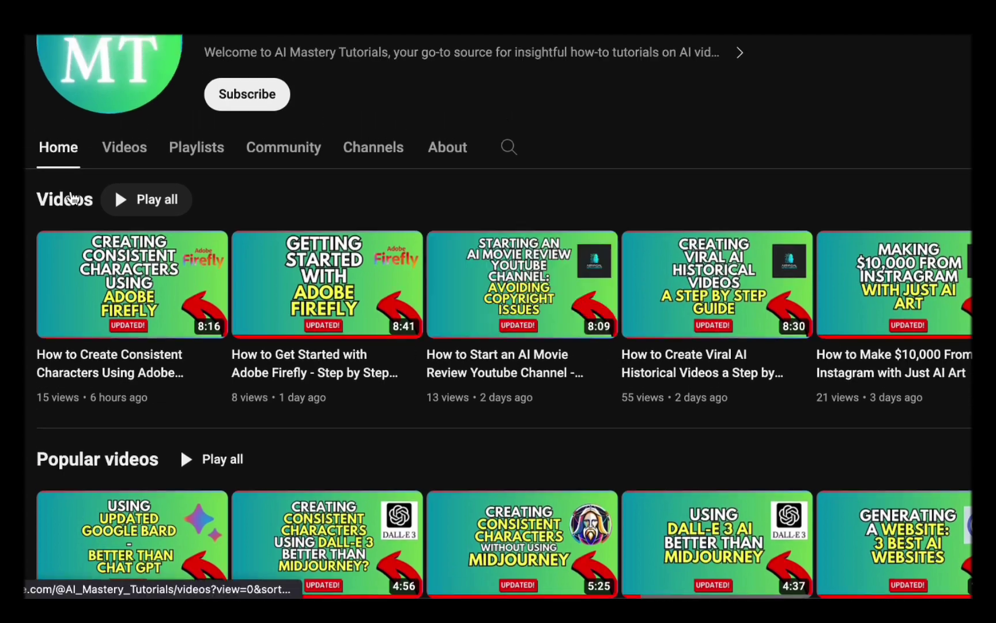
pyautogui.click(124, 150)
pyautogui.scroll(-4, 624, 252)
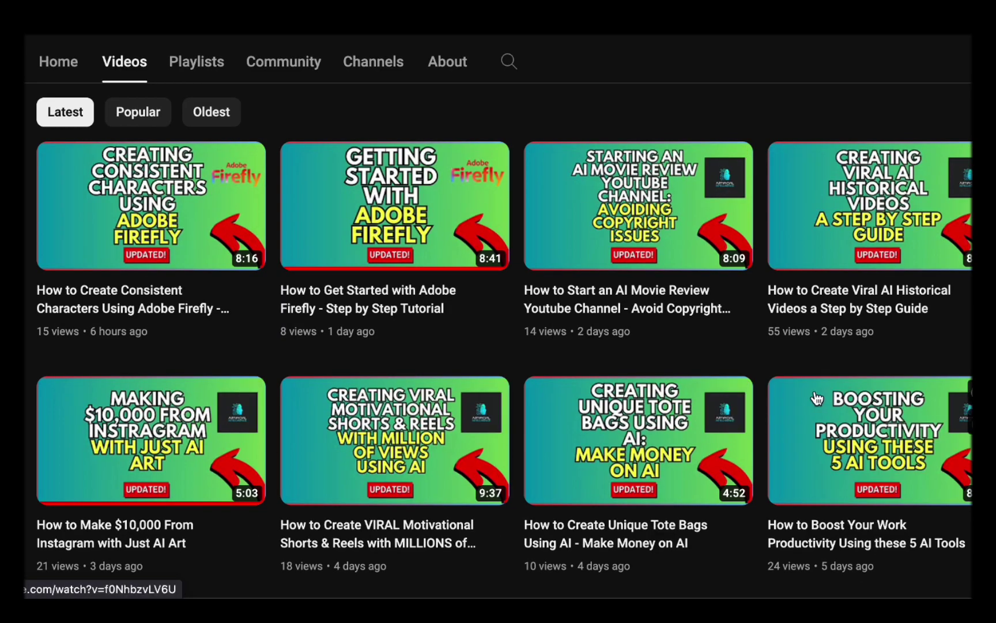
pyautogui.scroll(-2, 785, 399)
pyautogui.scroll(-3, 814, 390)
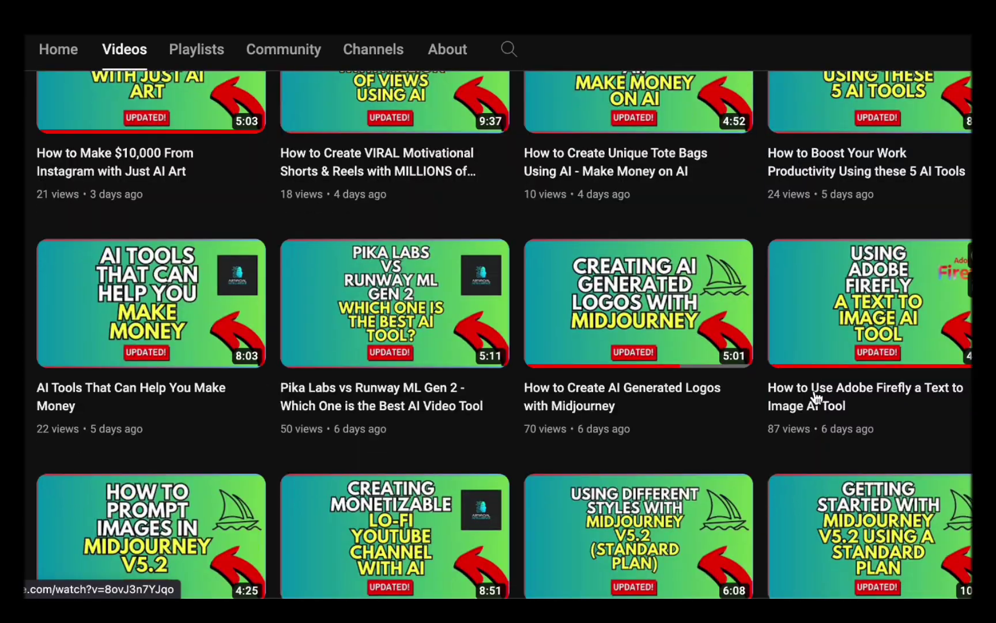
pyautogui.scroll(10, 814, 389)
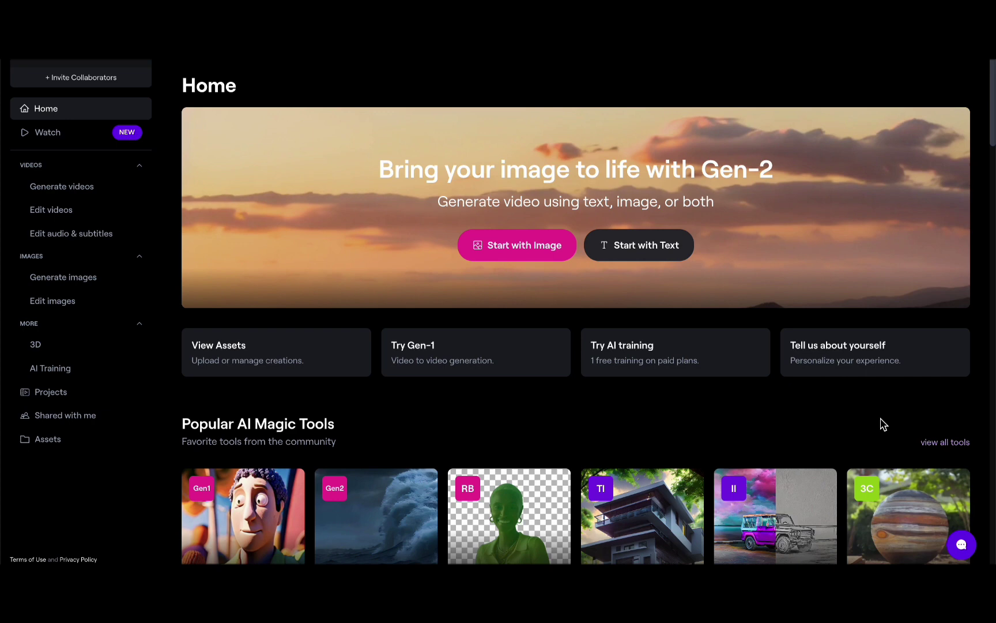
pyautogui.scroll(-2, 884, 424)
pyautogui.scroll(-1, 884, 425)
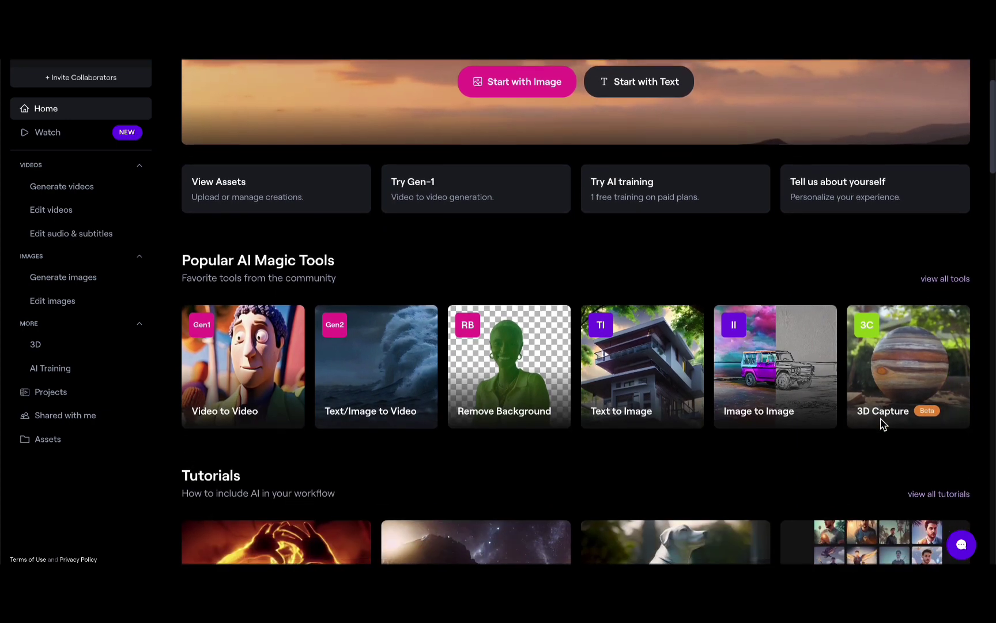
pyautogui.scroll(-1, 884, 424)
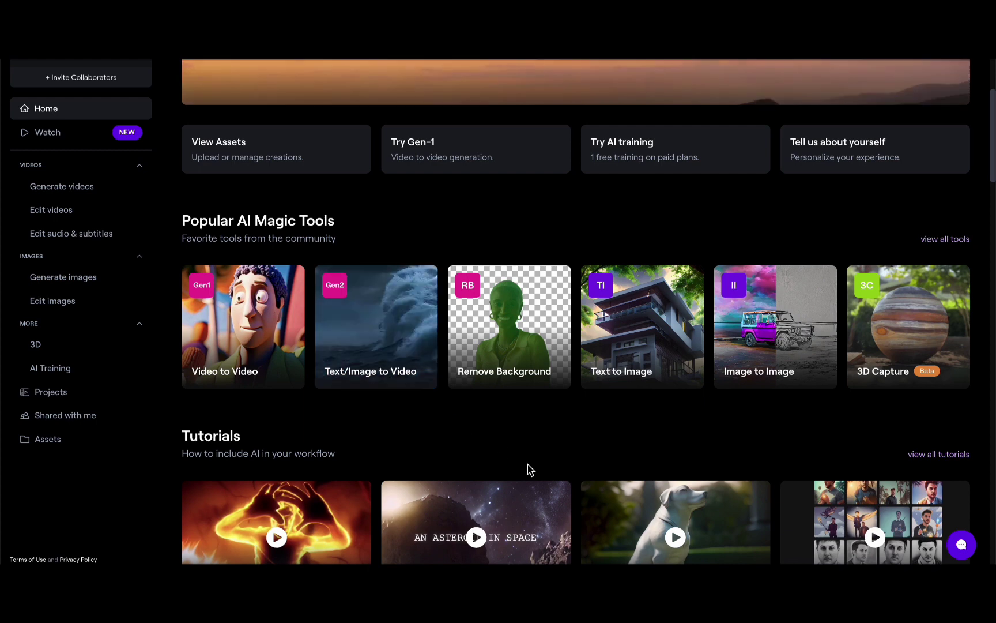
# Generate a 4-second Gen-2 video from the text prompt 'a dog walking on the beach at sunset'
pyautogui.click(364, 316)
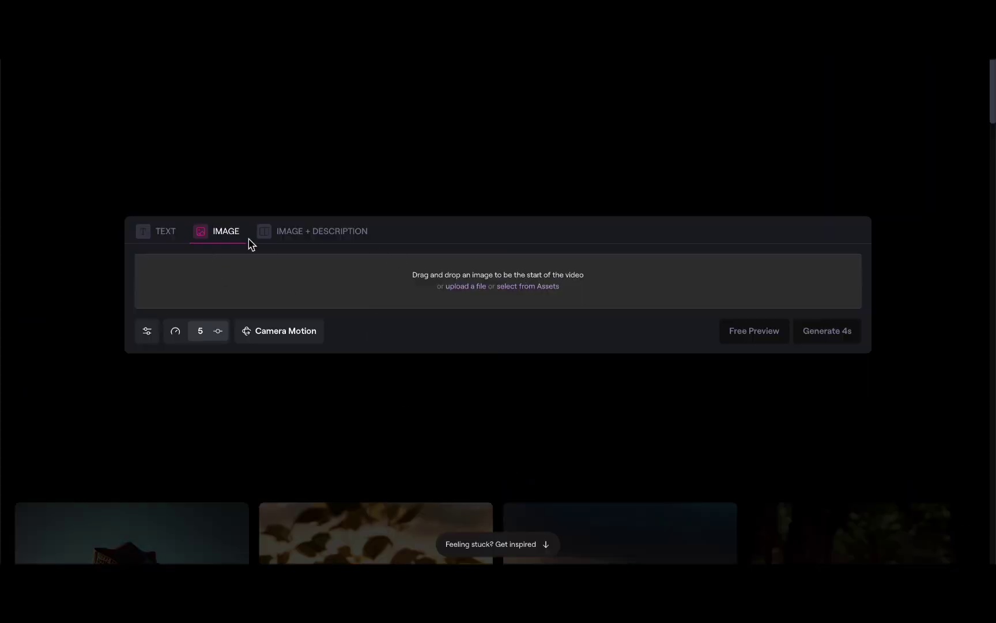
pyautogui.click(165, 232)
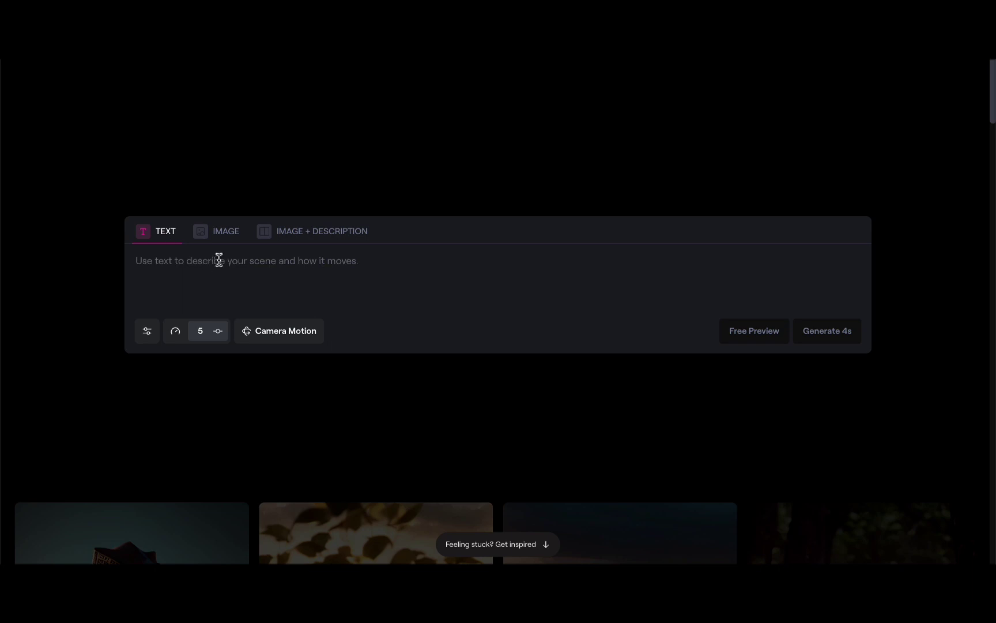
pyautogui.write('a dog walking on the beach at sunset')
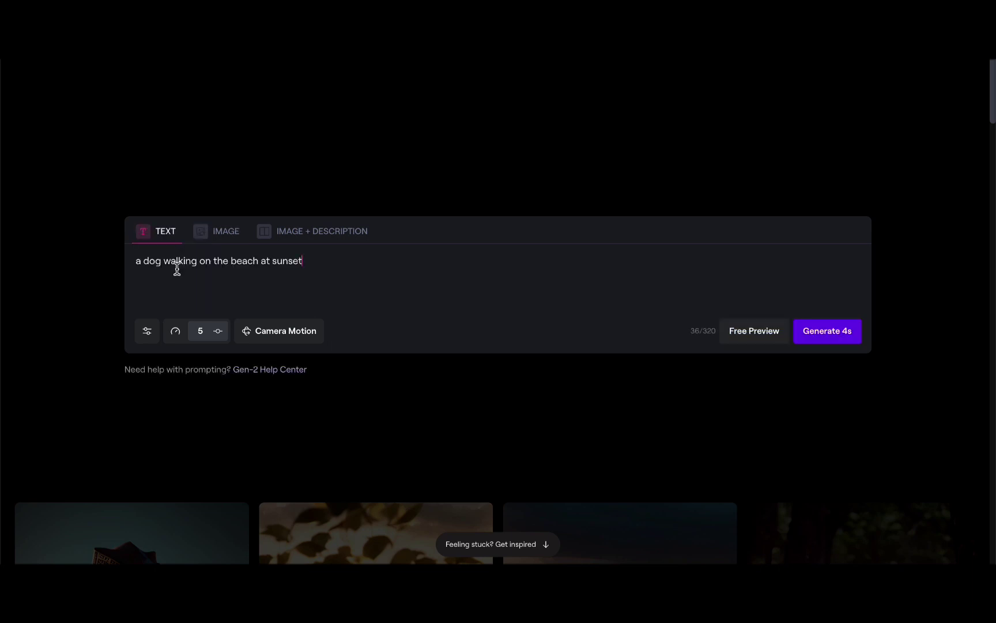
pyautogui.click(838, 336)
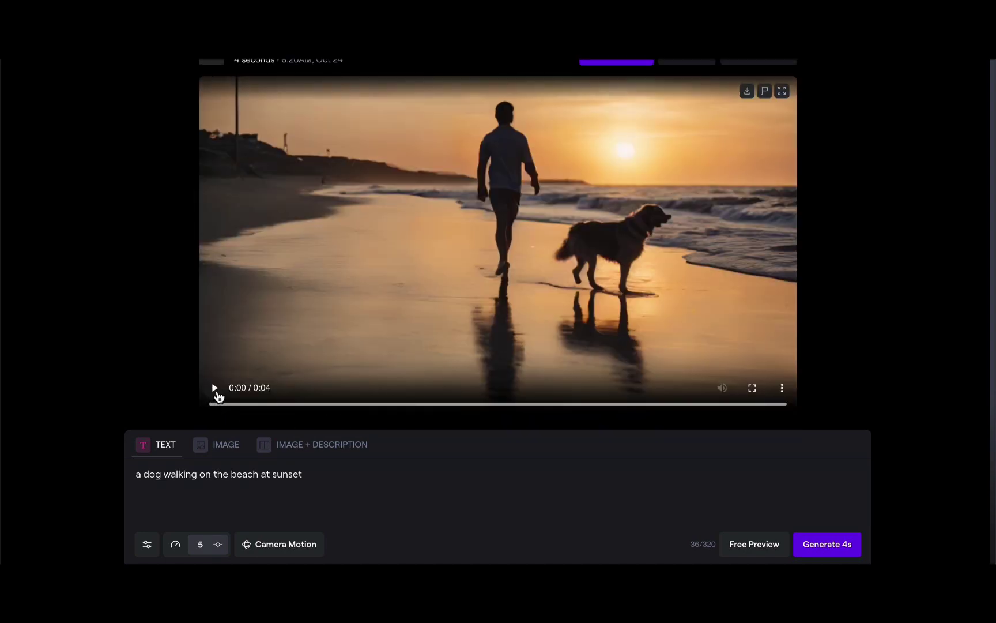
# Play and pause the sunset beach clip, check its generation settings, then download it
pyautogui.click(215, 387)
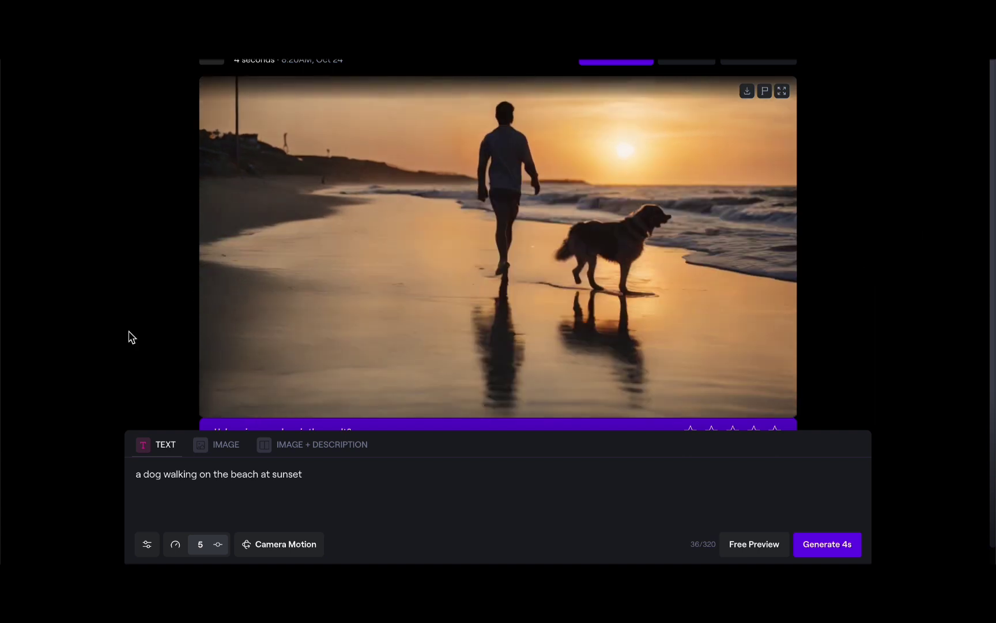
pyautogui.click(218, 391)
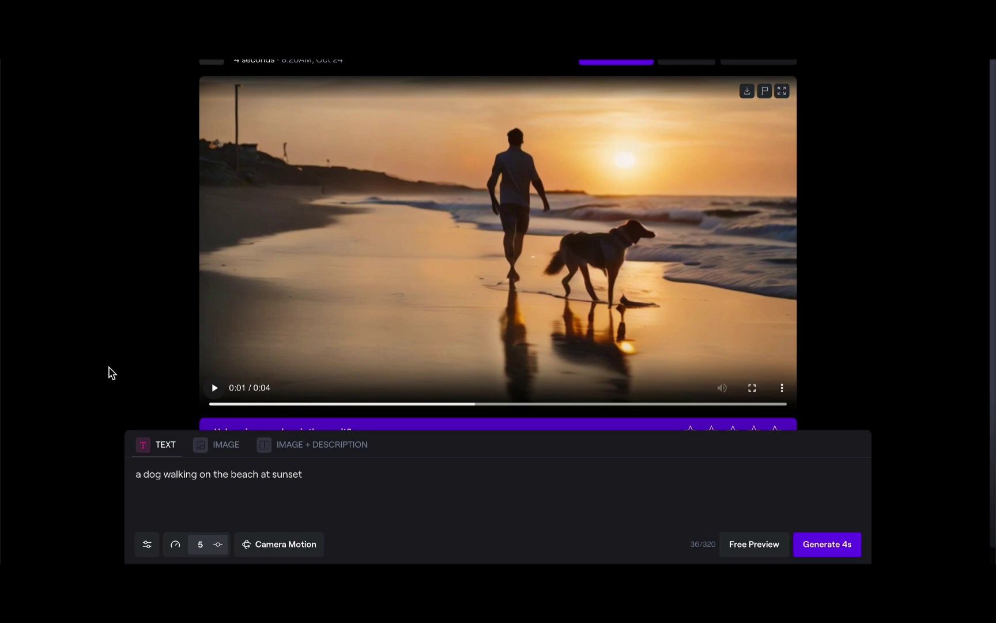
pyautogui.click(148, 547)
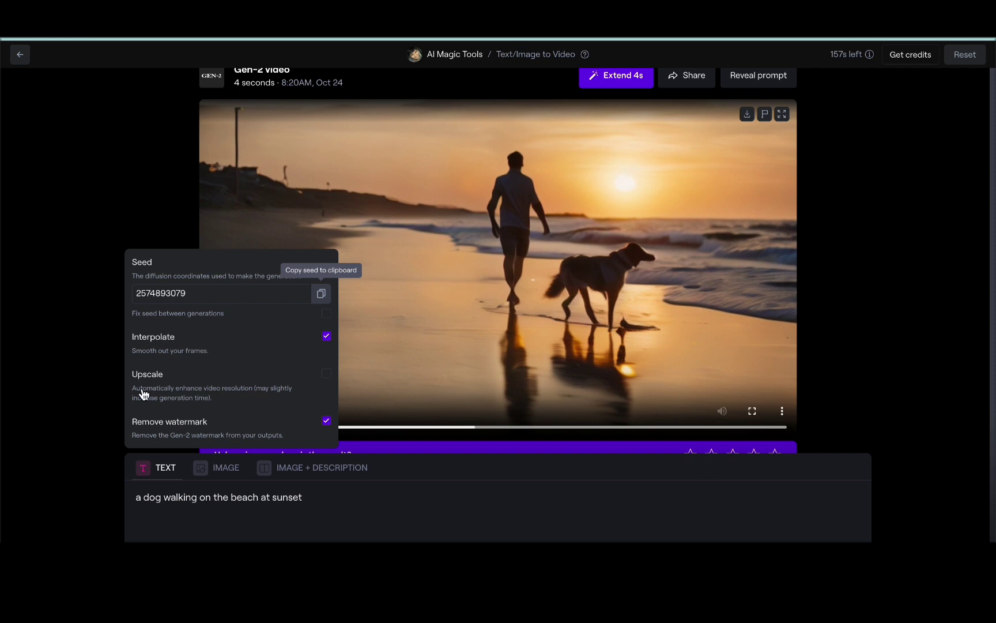
pyautogui.click(904, 301)
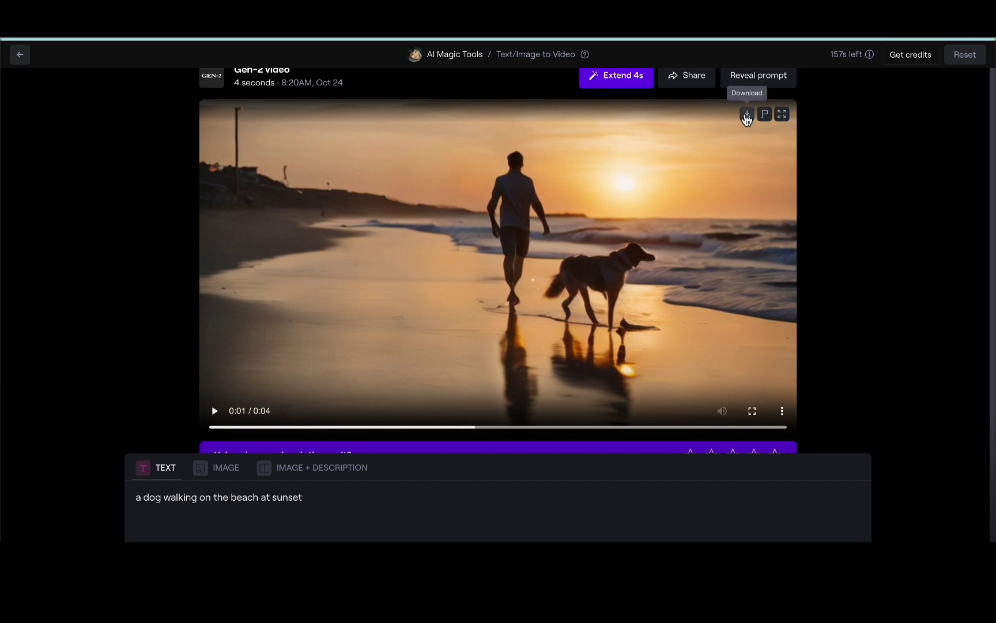
pyautogui.click(745, 117)
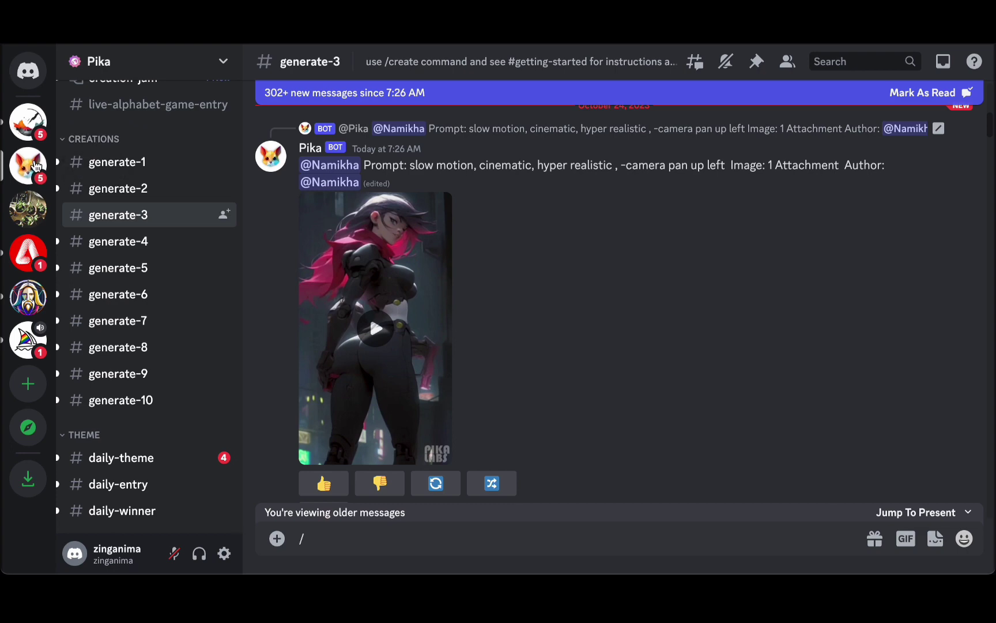
# Reload Discord and browse the generated posts in Pika's generate-2 channel
pyautogui.hotkey('ctrl', 'r')
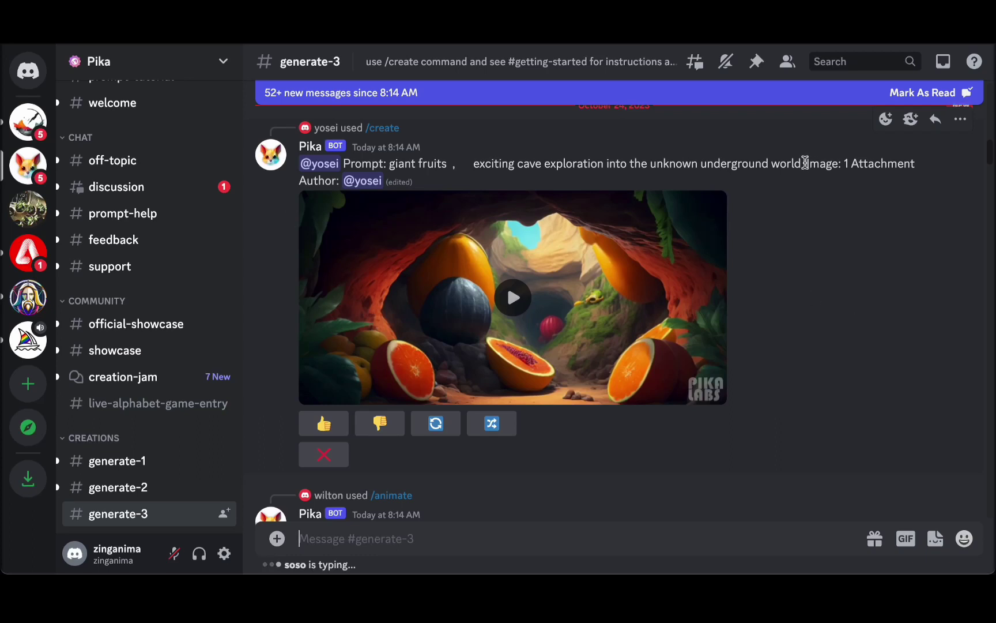
pyautogui.scroll(-5, 817, 244)
pyautogui.scroll(-3, 184, 248)
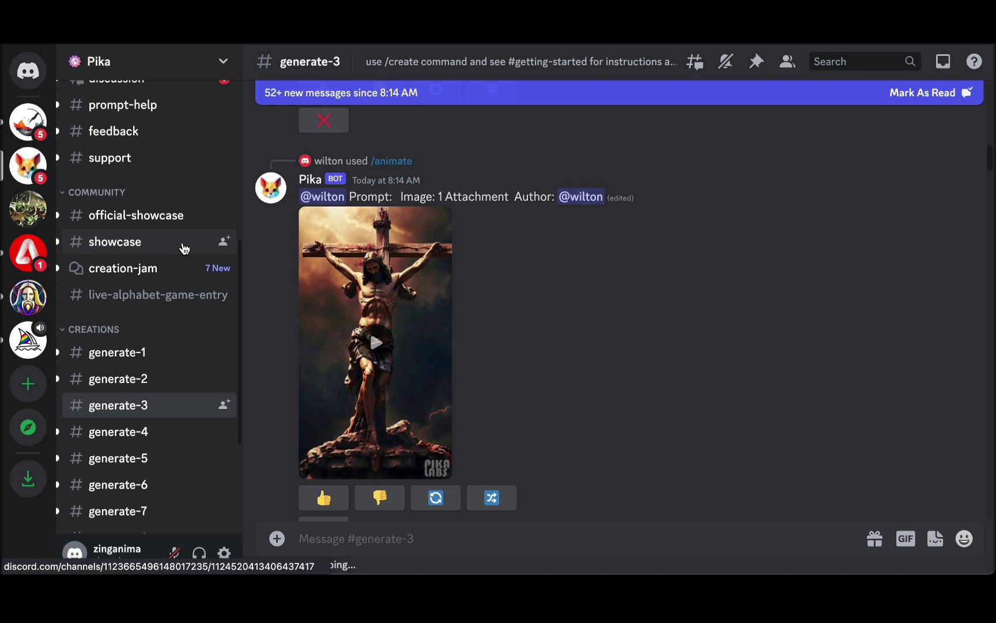
pyautogui.scroll(-1, 184, 248)
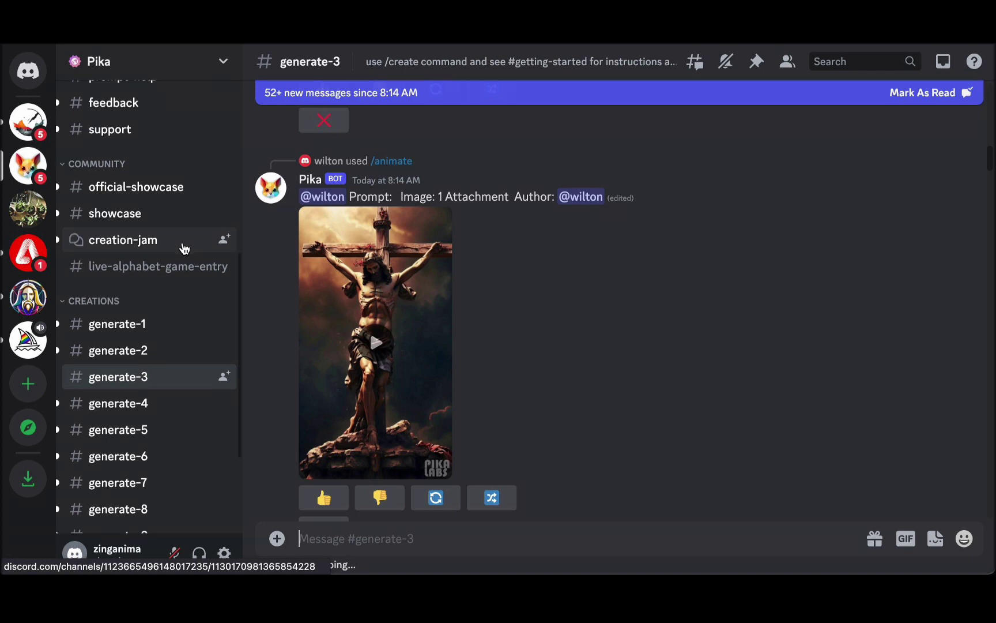
pyautogui.click(140, 347)
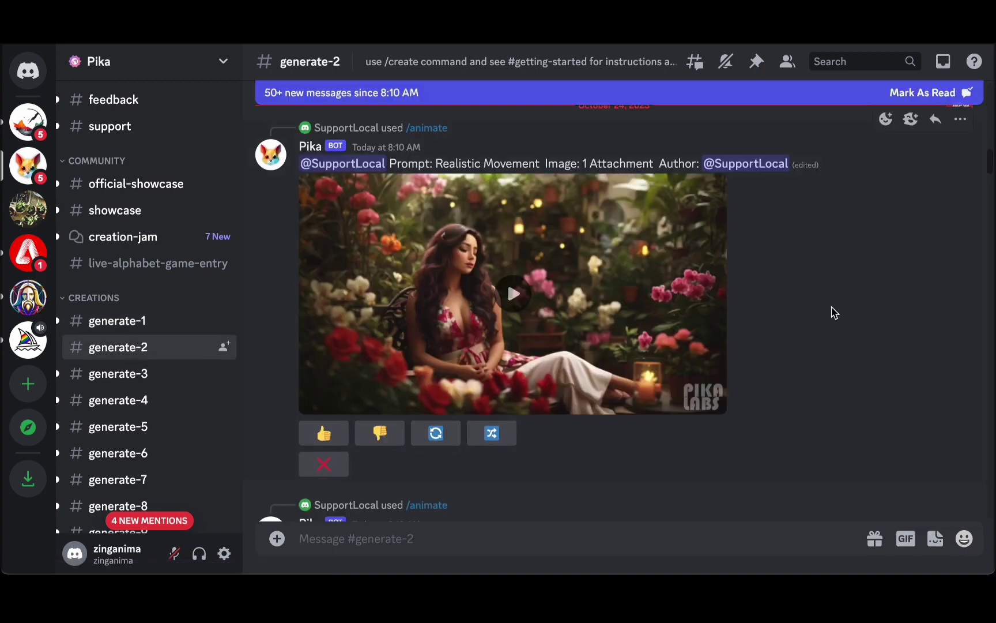
pyautogui.scroll(-4, 833, 311)
pyautogui.scroll(-2, 832, 312)
pyautogui.scroll(-2, 832, 312)
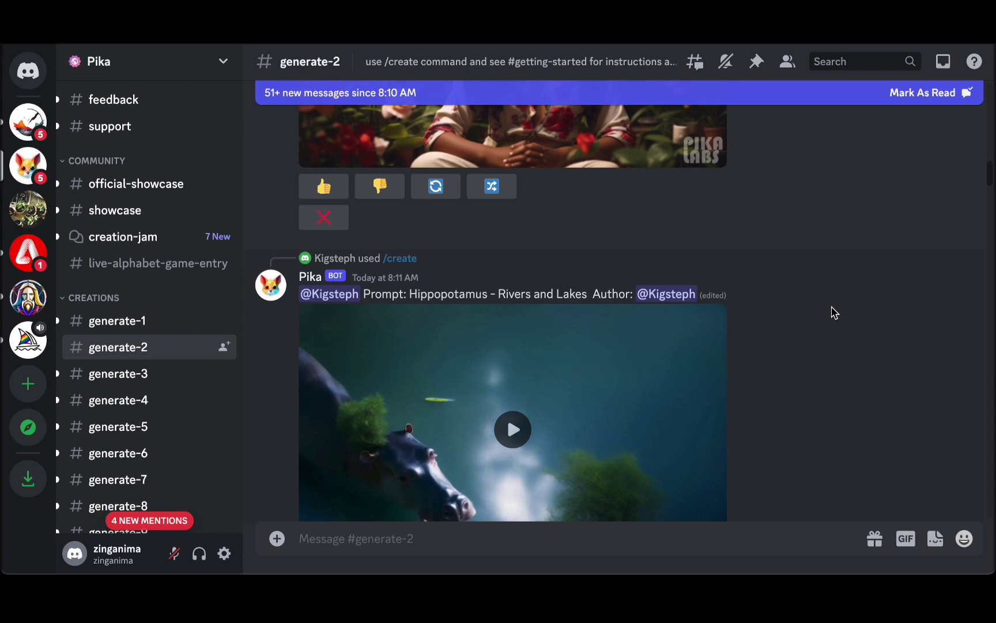
pyautogui.scroll(-2, 832, 312)
pyautogui.scroll(-1, 832, 312)
pyautogui.scroll(-2, 832, 312)
pyautogui.scroll(-2, 832, 311)
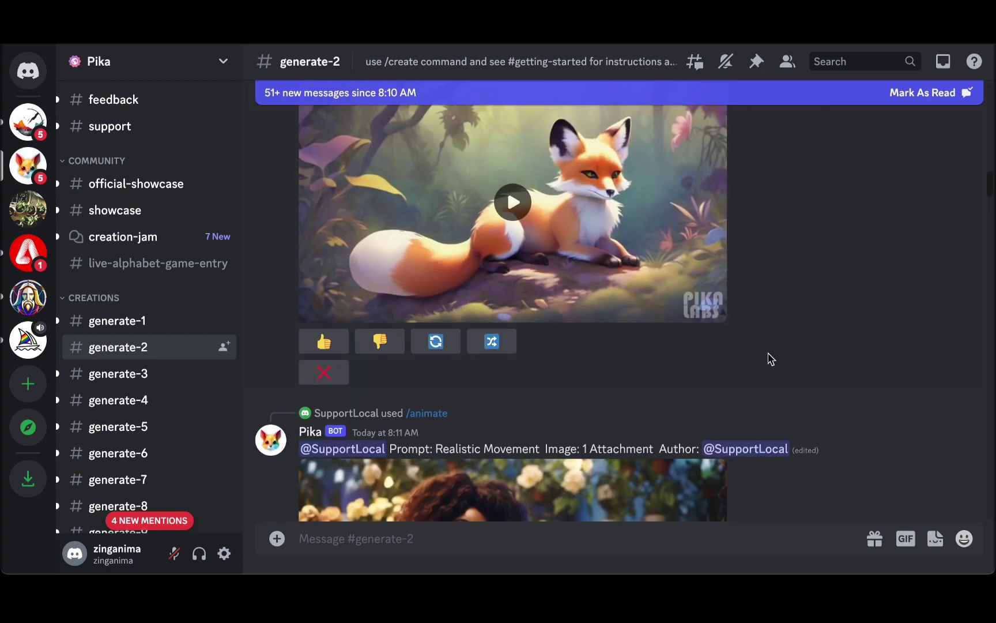
pyautogui.write('/')
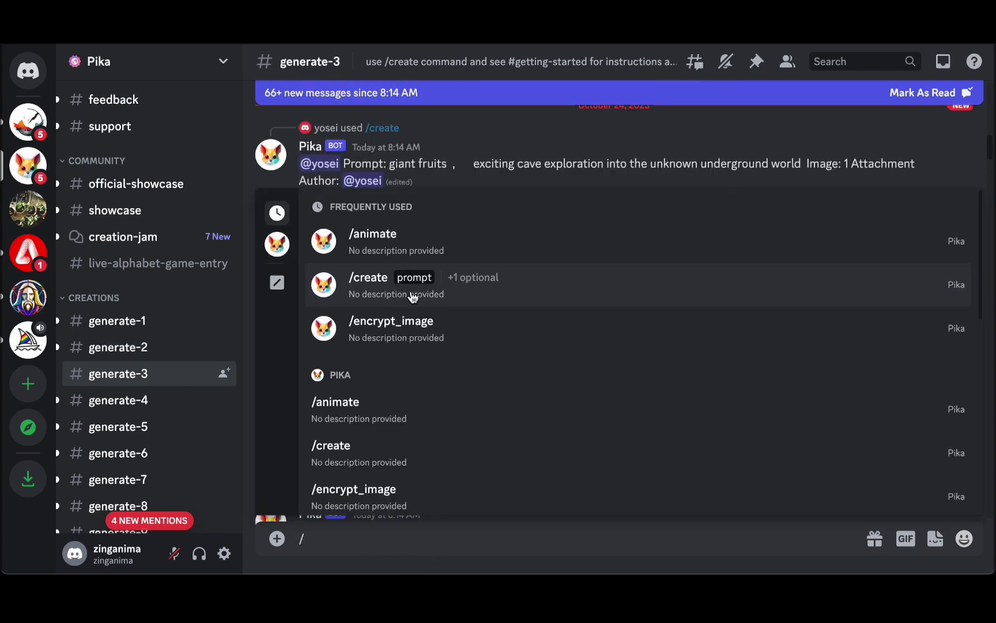
# Send Pika a /create request for 'a dog walking on the beach at sunset' in generate-3
pyautogui.click(412, 297)
pyautogui.write('a dog walking on the beach at sunset')
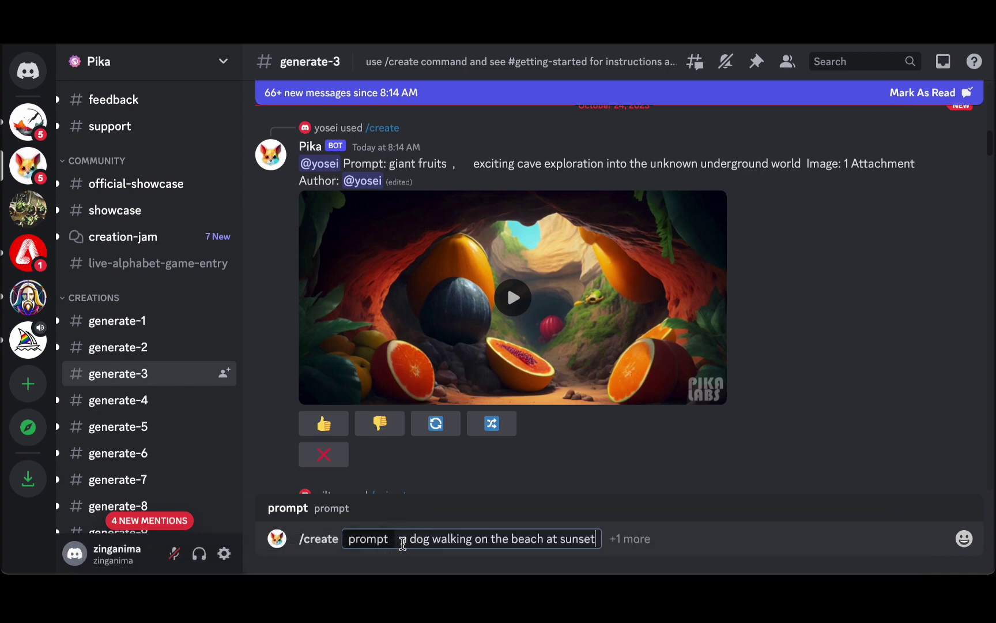
pyautogui.click(618, 539)
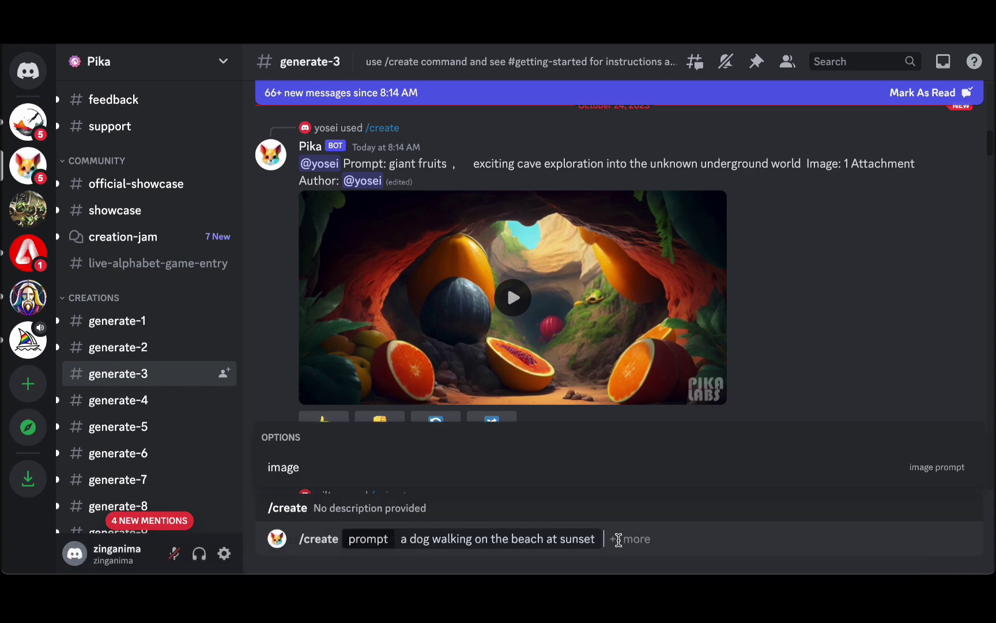
pyautogui.press('Return')
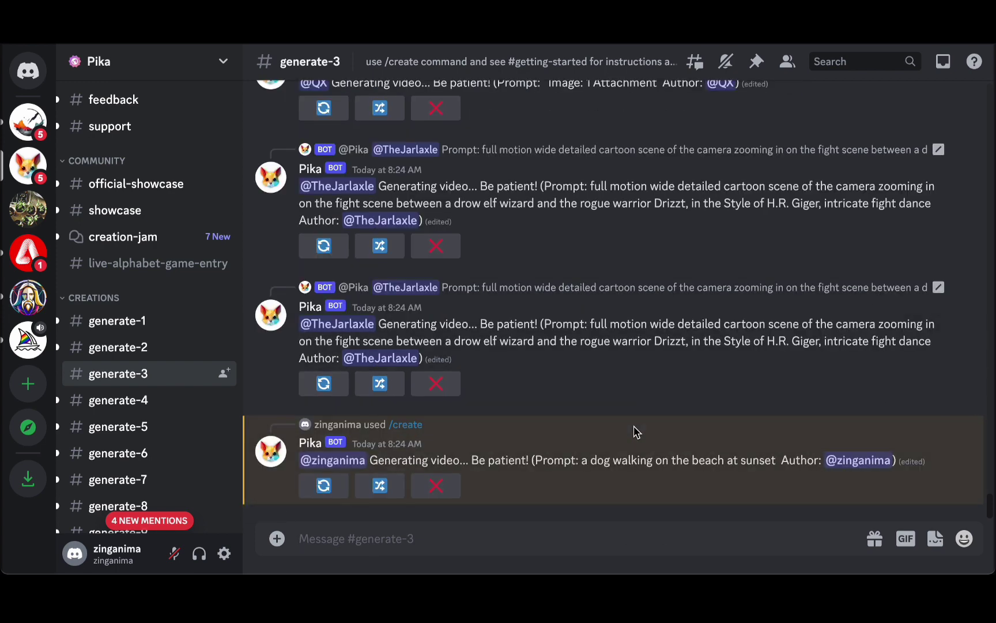
pyautogui.click(416, 32)
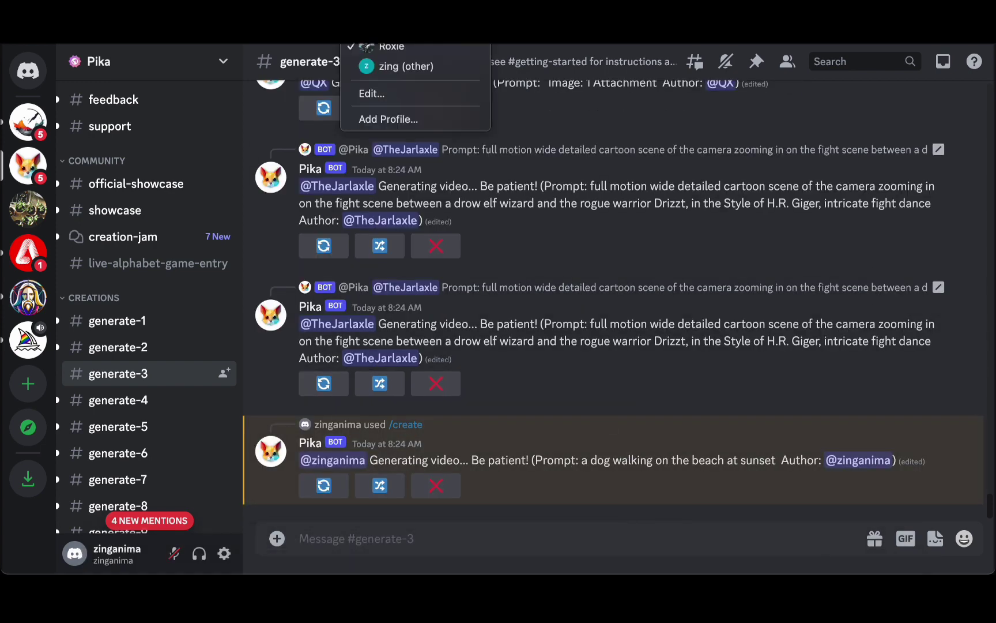
pyautogui.click(724, 506)
pyautogui.moveTo(545, 243)
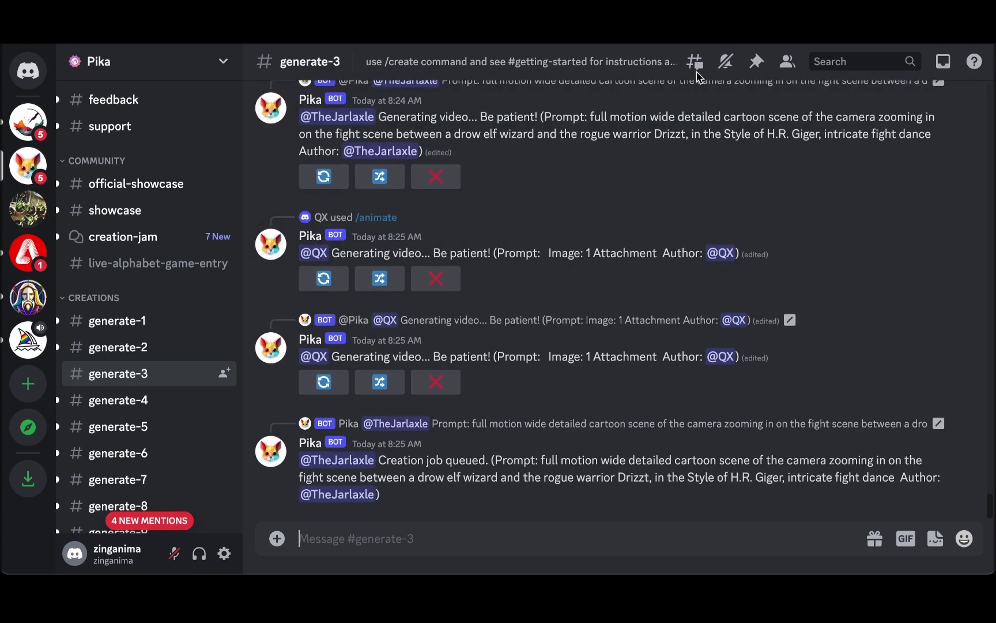
pyautogui.scroll(5, 636, 196)
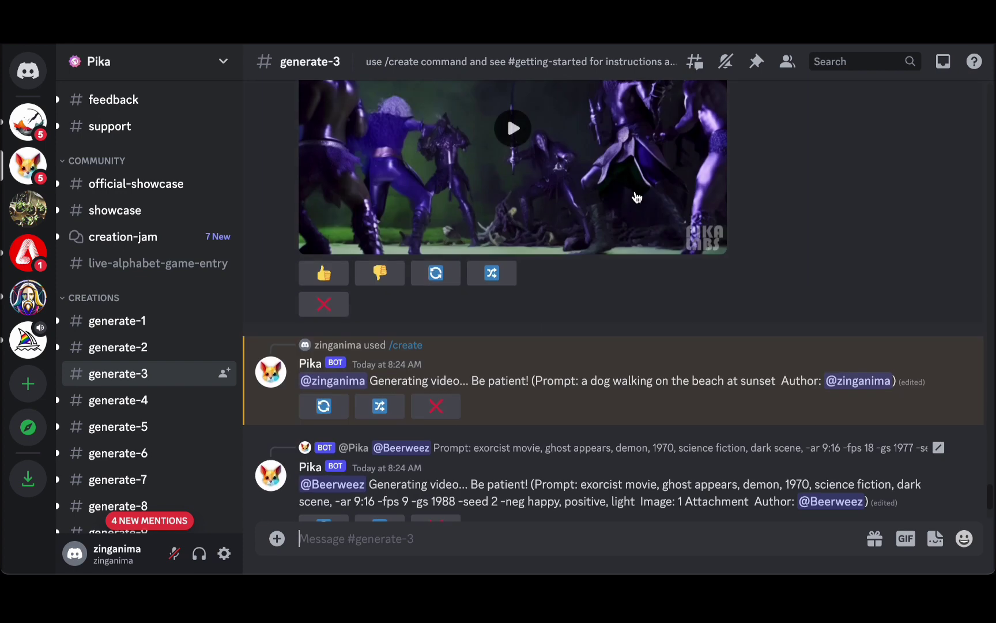
pyautogui.scroll(-5, 776, 271)
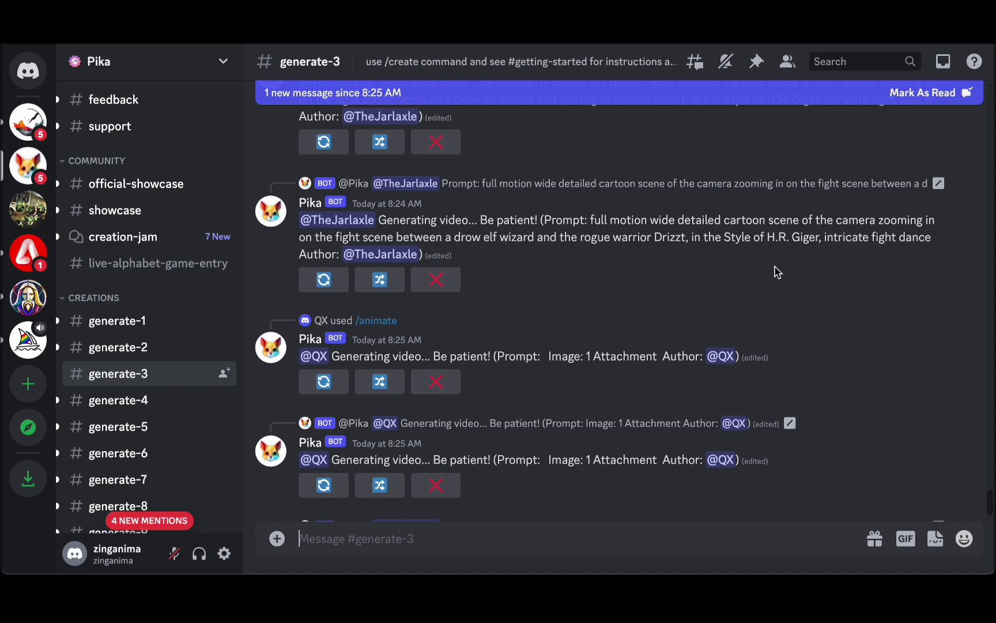
pyautogui.scroll(2, 777, 272)
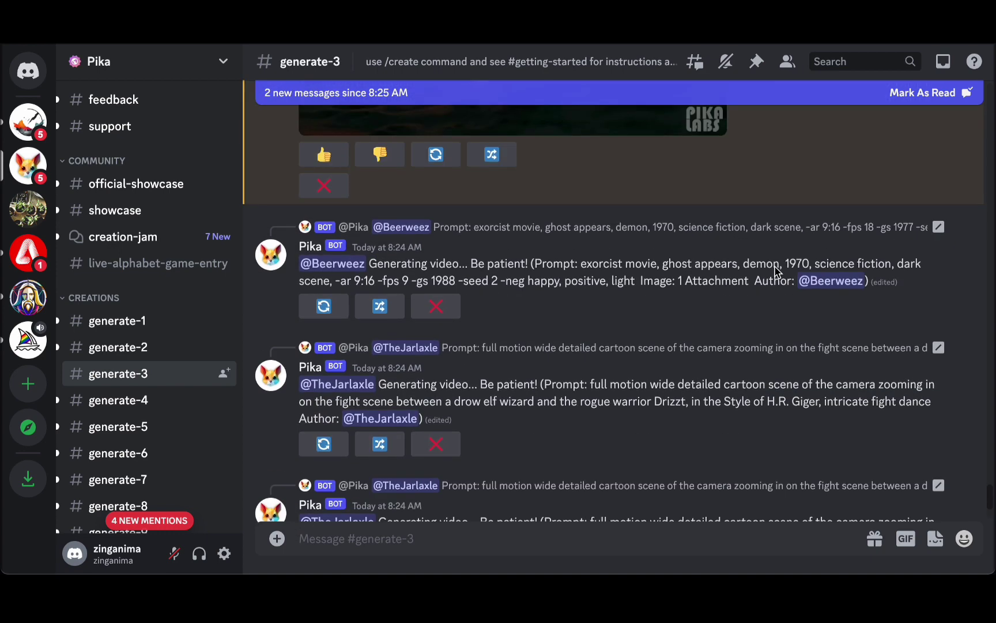
pyautogui.scroll(2, 776, 272)
pyautogui.scroll(3, 776, 272)
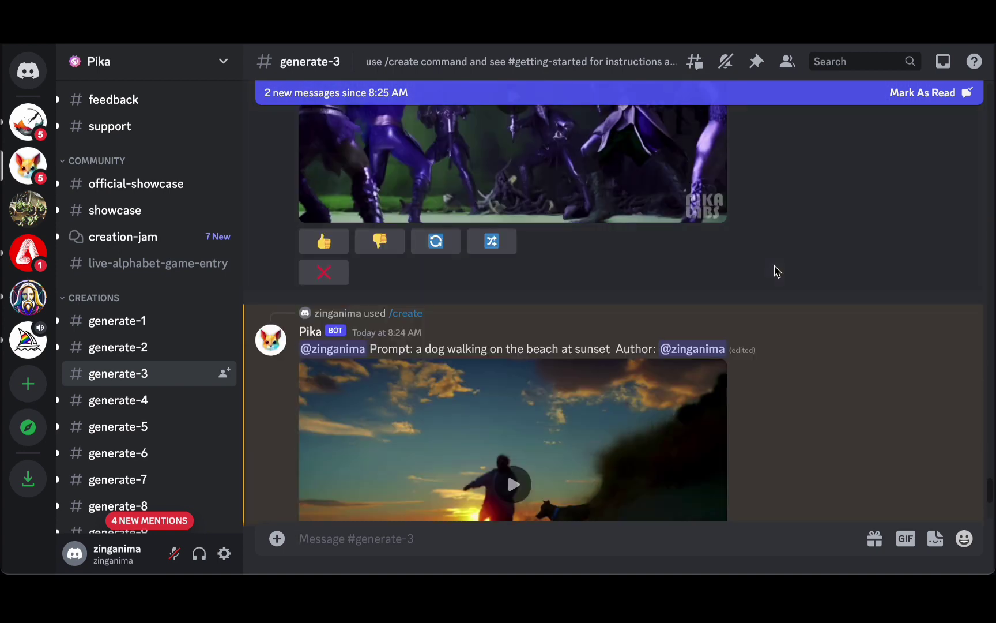
pyautogui.scroll(-3, 776, 272)
pyautogui.scroll(3, 776, 272)
pyautogui.scroll(-3, 776, 272)
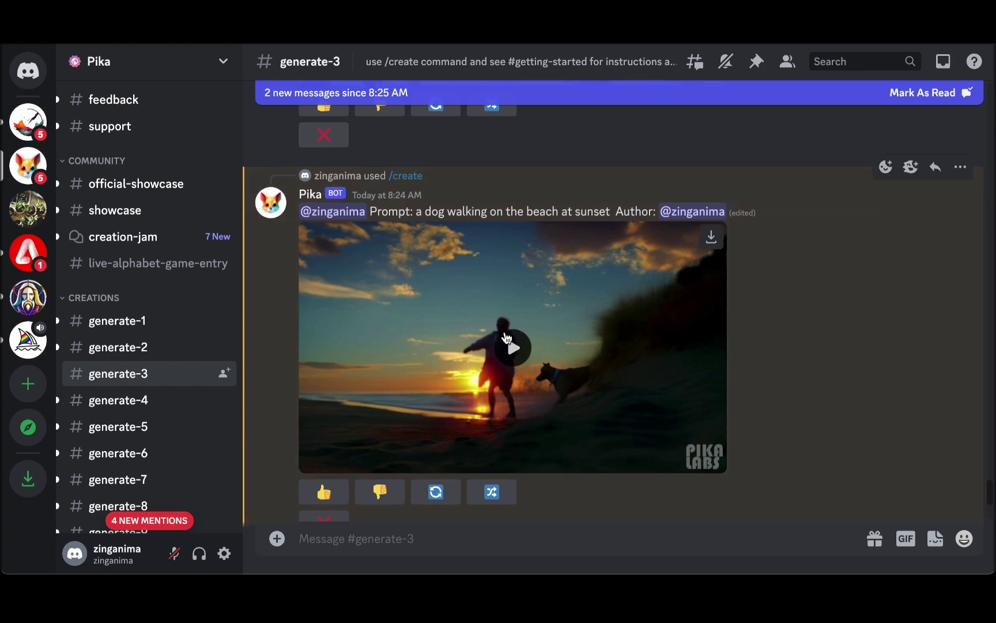
# Play and replay Pika's dog clip, then download it
pyautogui.click(513, 346)
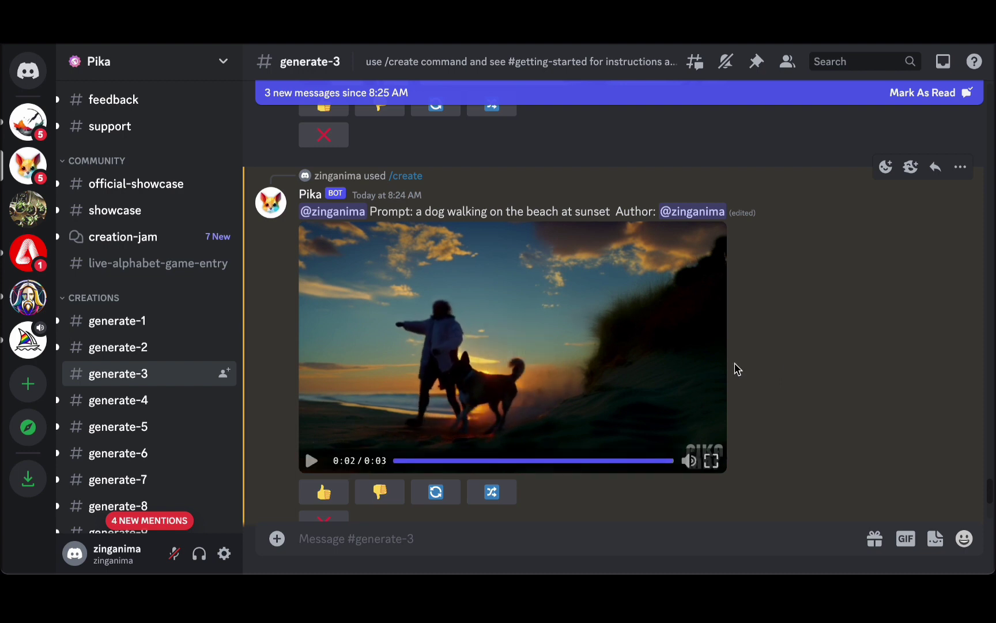
pyautogui.click(312, 460)
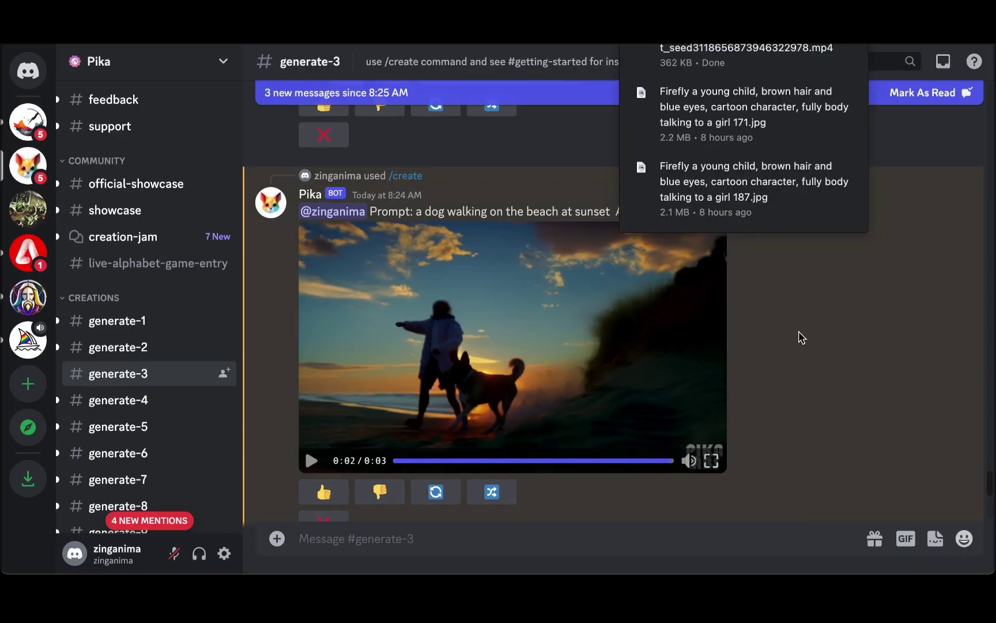
pyautogui.click(799, 338)
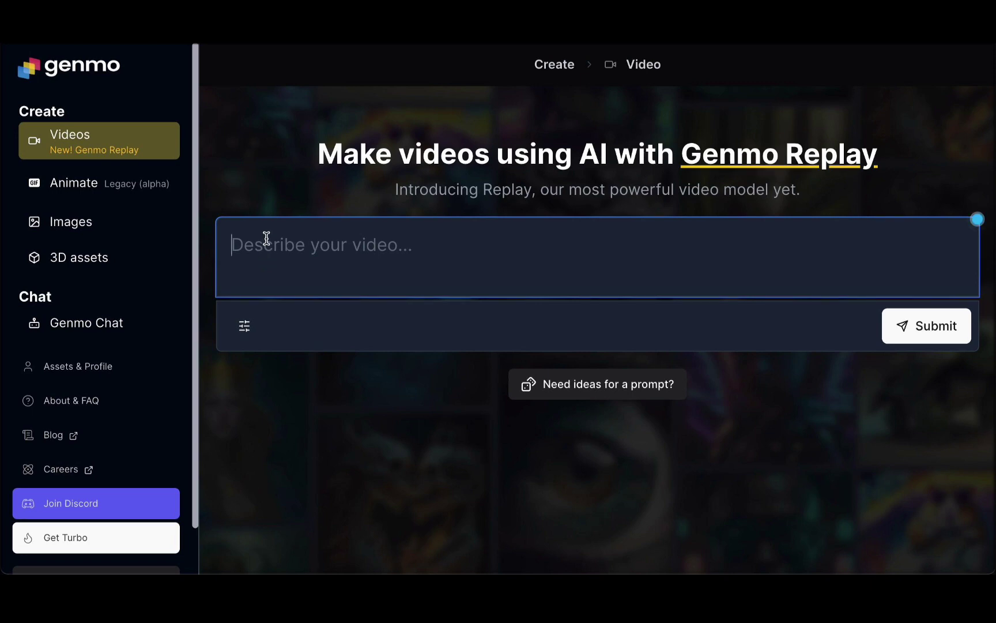
# Paste 'a dog walking on the beach, sunset,' into Genmo, generate it, and download the video
pyautogui.rightClick(266, 238)
pyautogui.click(303, 355)
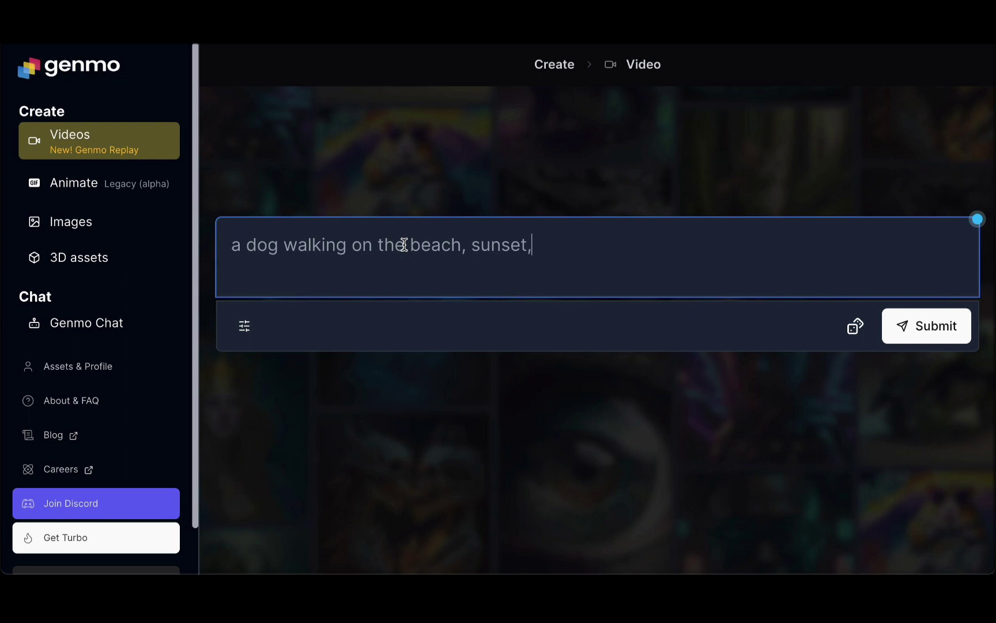
pyautogui.click(903, 327)
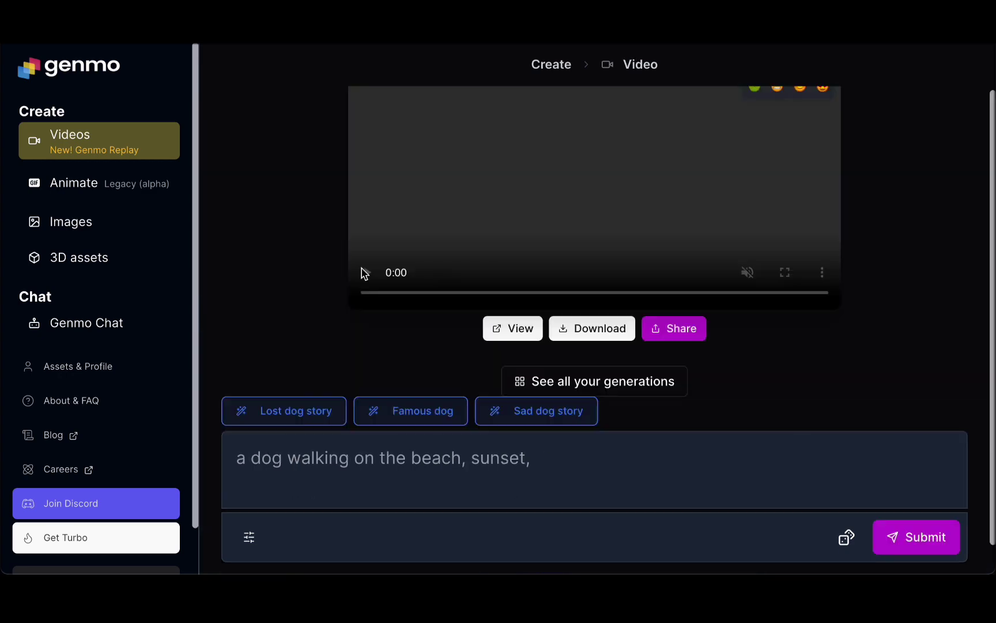
pyautogui.click(515, 329)
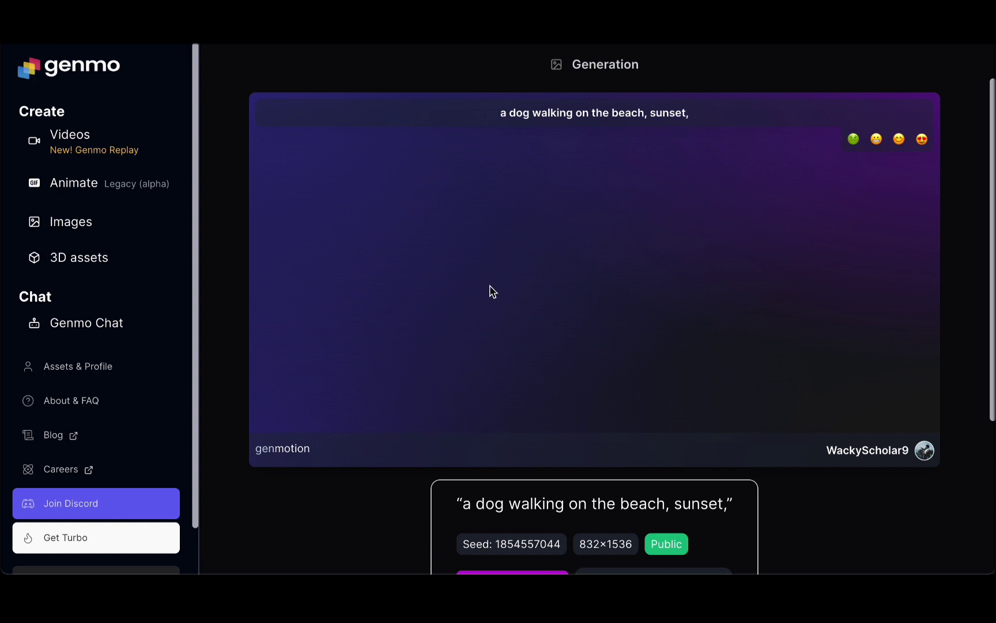
pyautogui.scroll(-1, 490, 291)
pyautogui.scroll(-2, 490, 289)
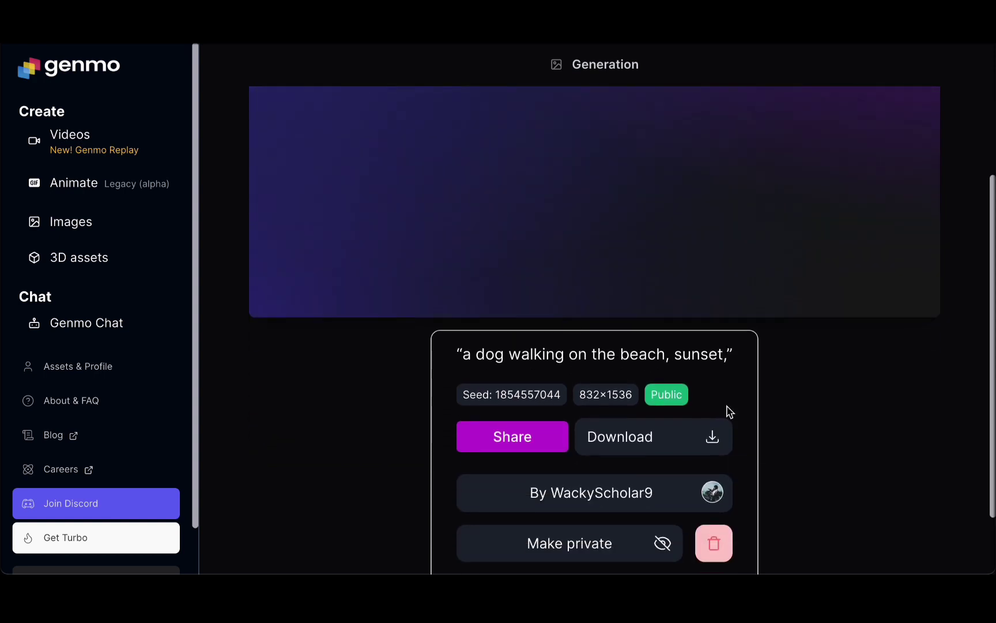
pyautogui.scroll(-2, 718, 428)
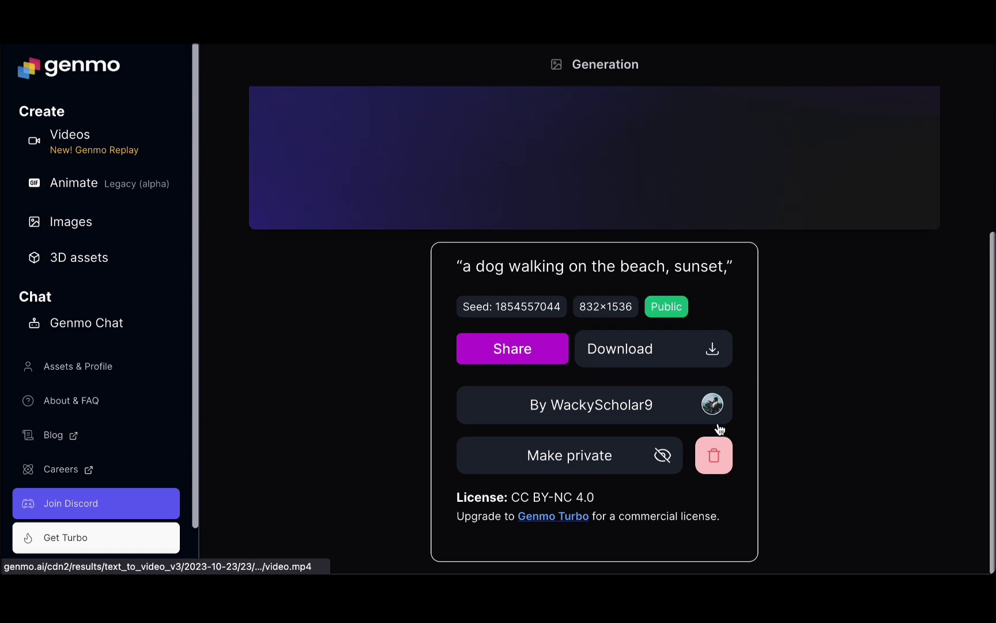
pyautogui.click(632, 348)
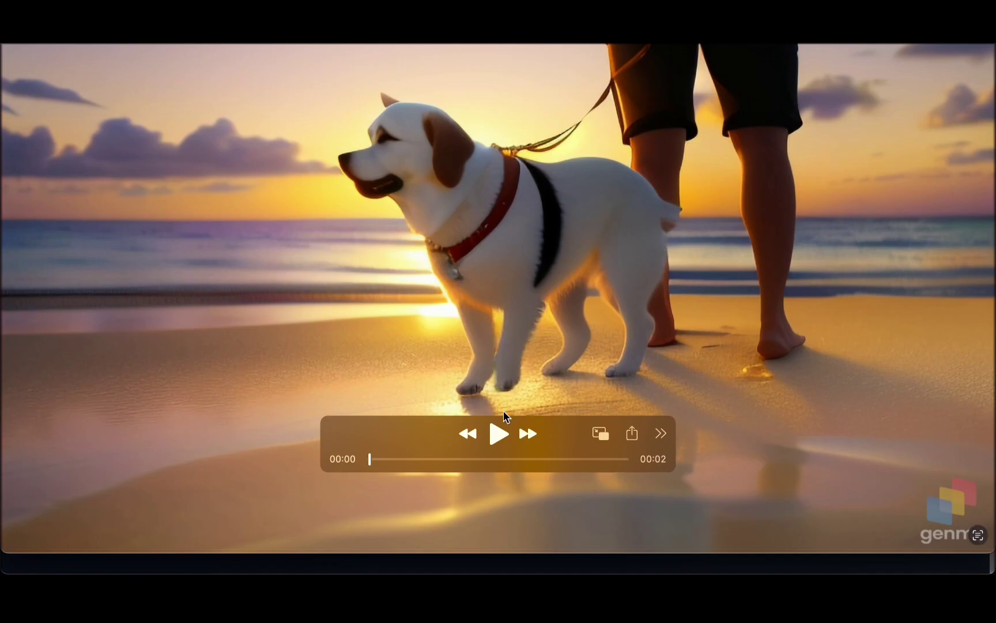
# Play the downloaded dog clip and a Moonvalley chat video, then start a message in new-moon-3
pyautogui.click(499, 433)
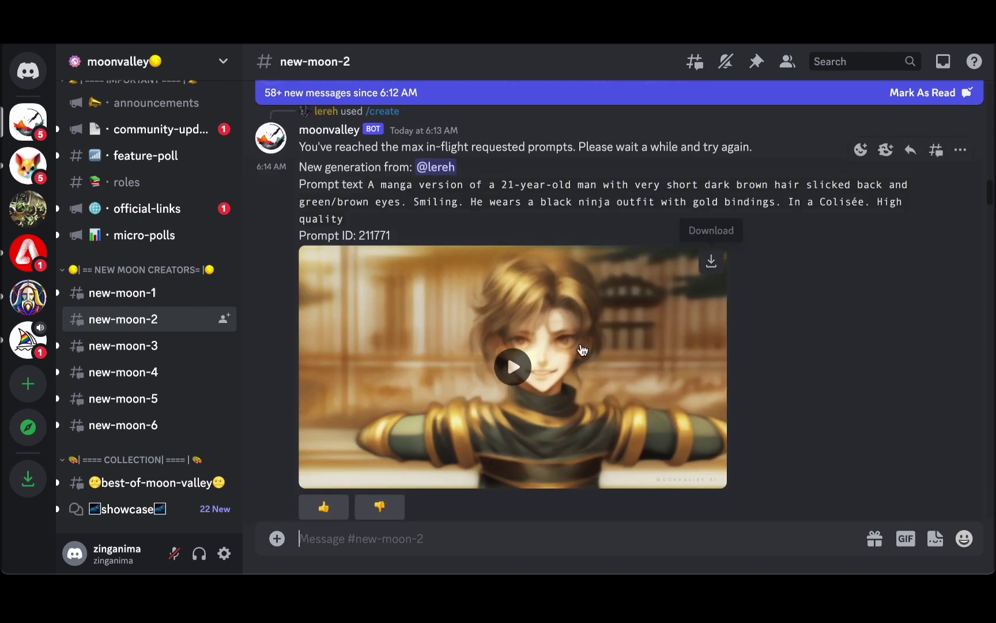
pyautogui.click(502, 366)
pyautogui.scroll(-5, 782, 304)
pyautogui.scroll(-1, 711, 301)
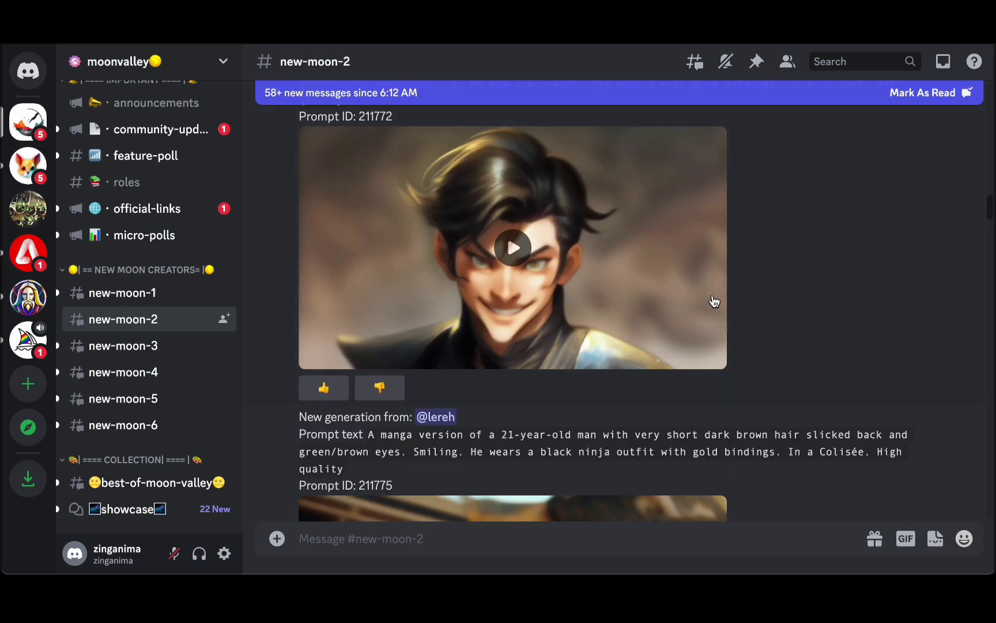
pyautogui.scroll(-5, 719, 296)
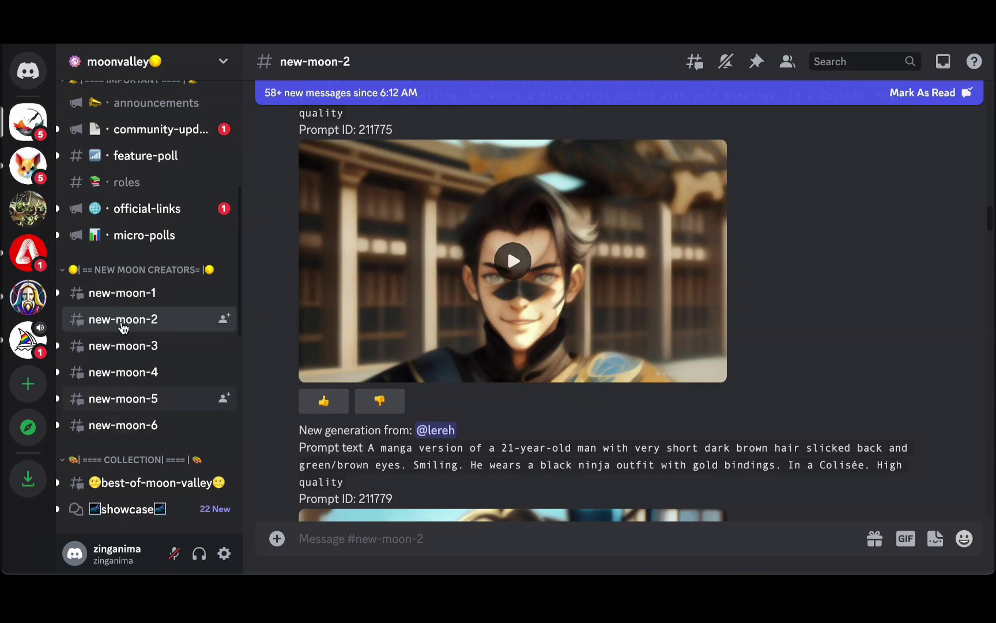
pyautogui.click(129, 350)
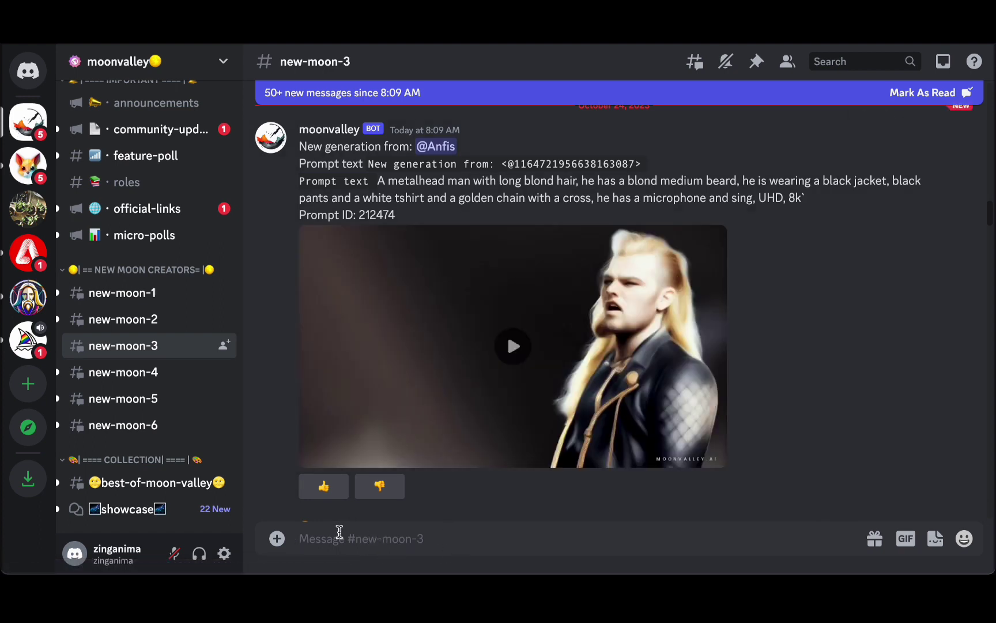
pyautogui.click(332, 534)
pyautogui.write('/')
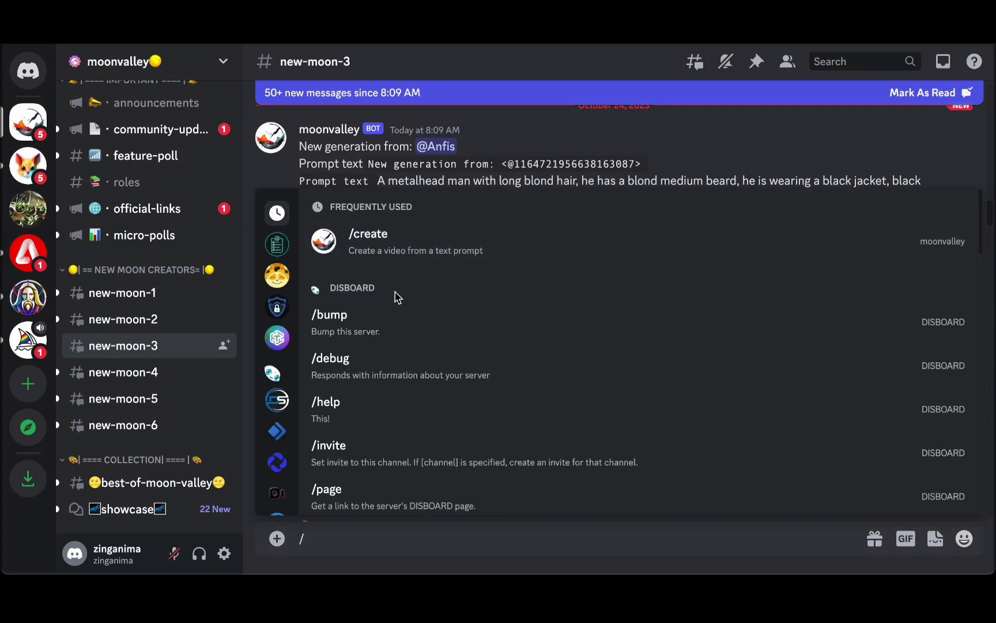
# Send /create for 'a dog walking on the beach at sunset' with Realism style and Short duration
pyautogui.click(394, 249)
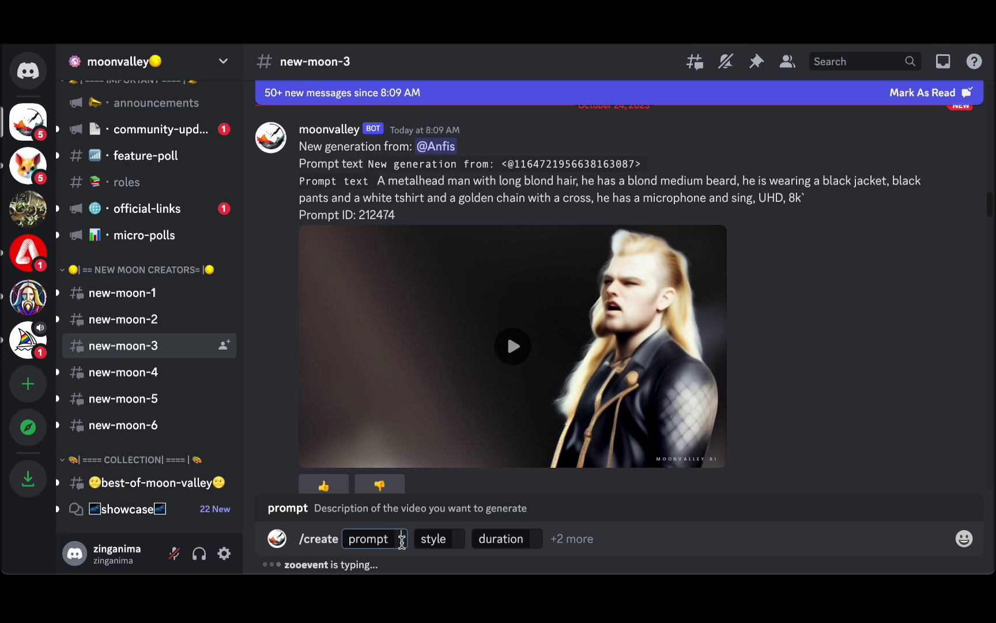
pyautogui.write('a dog walking on the beach at sunset')
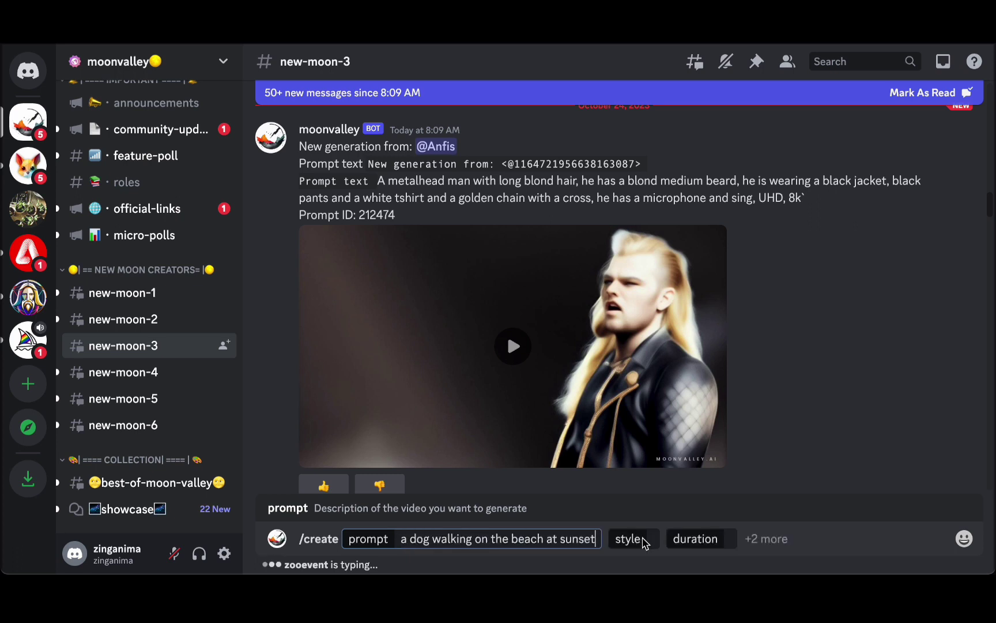
pyautogui.click(646, 539)
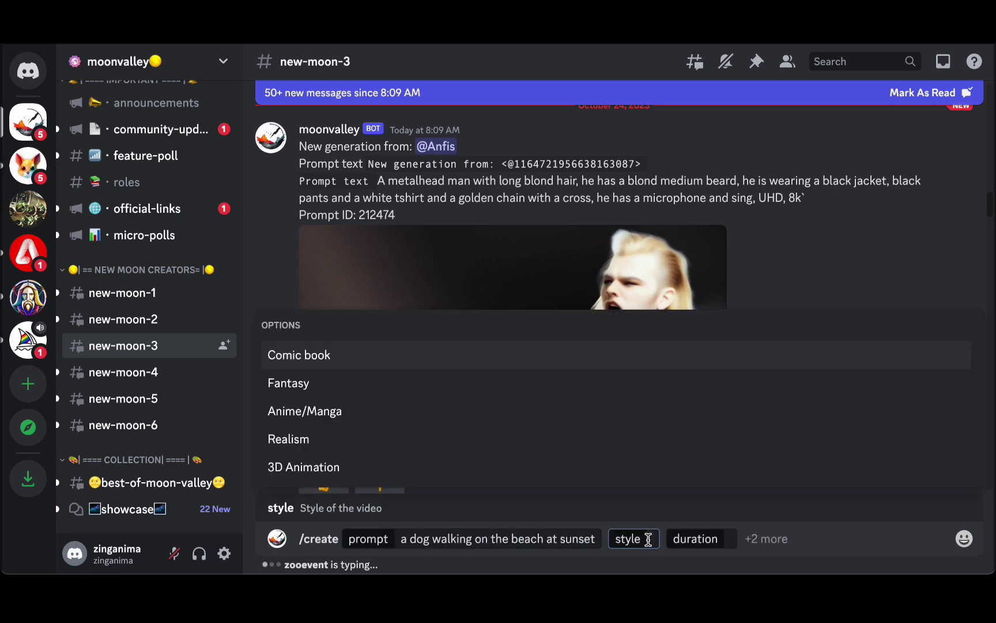
pyautogui.click(301, 445)
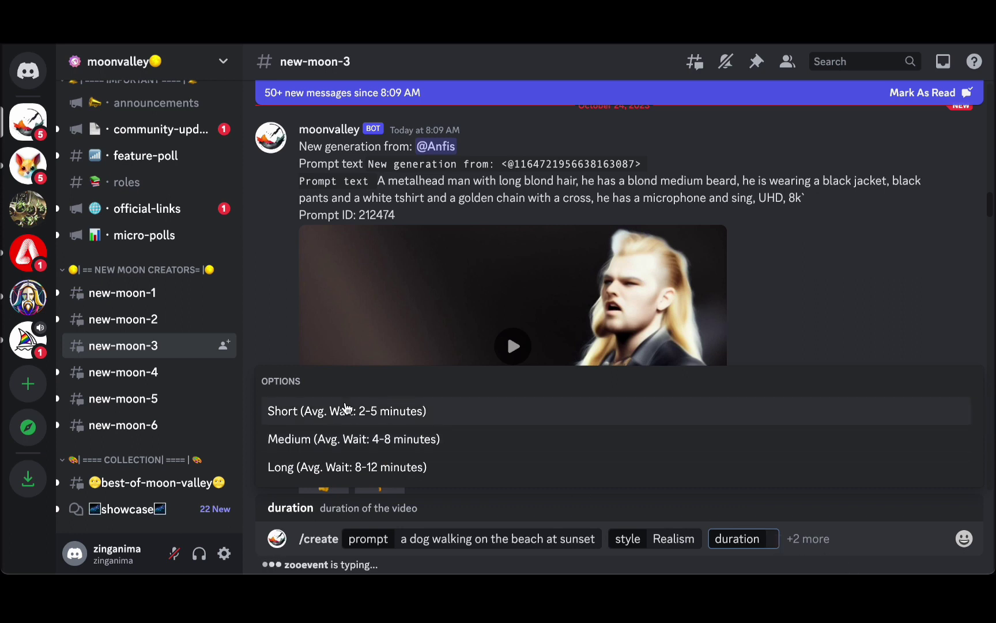
pyautogui.click(347, 411)
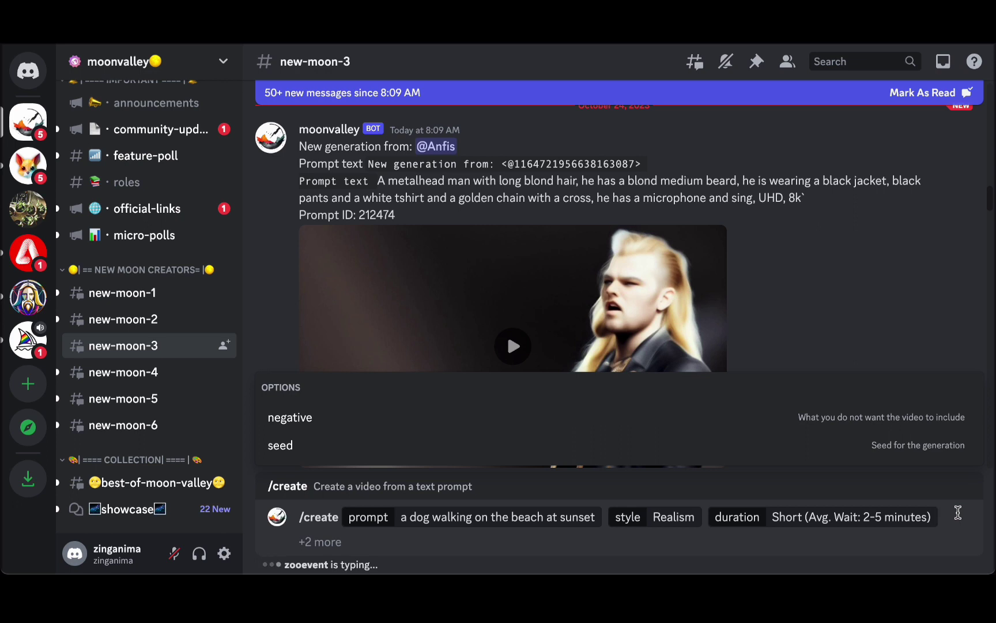
pyautogui.press('Return')
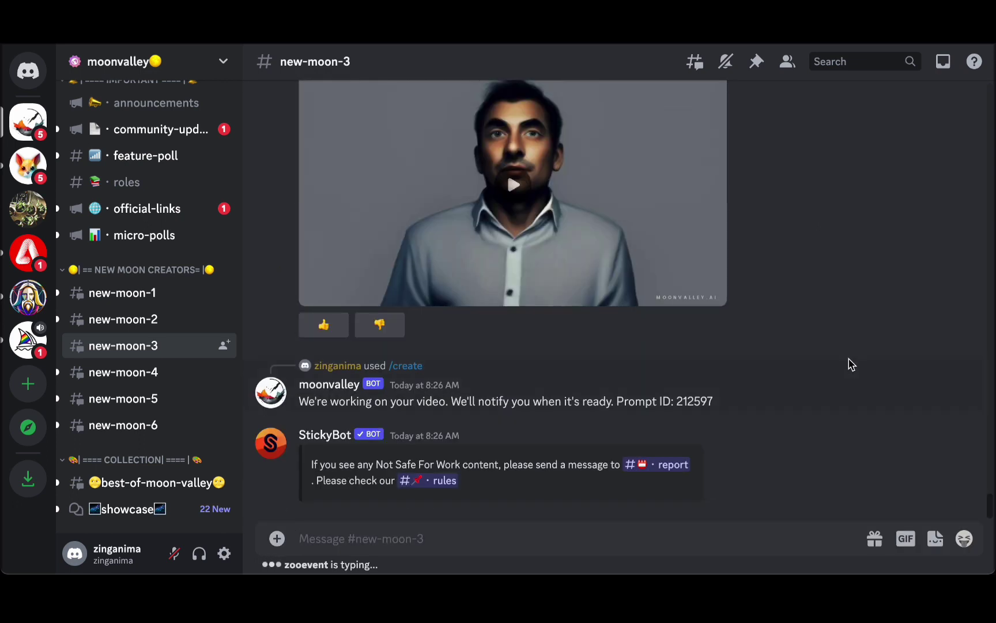
pyautogui.moveTo(576, 460)
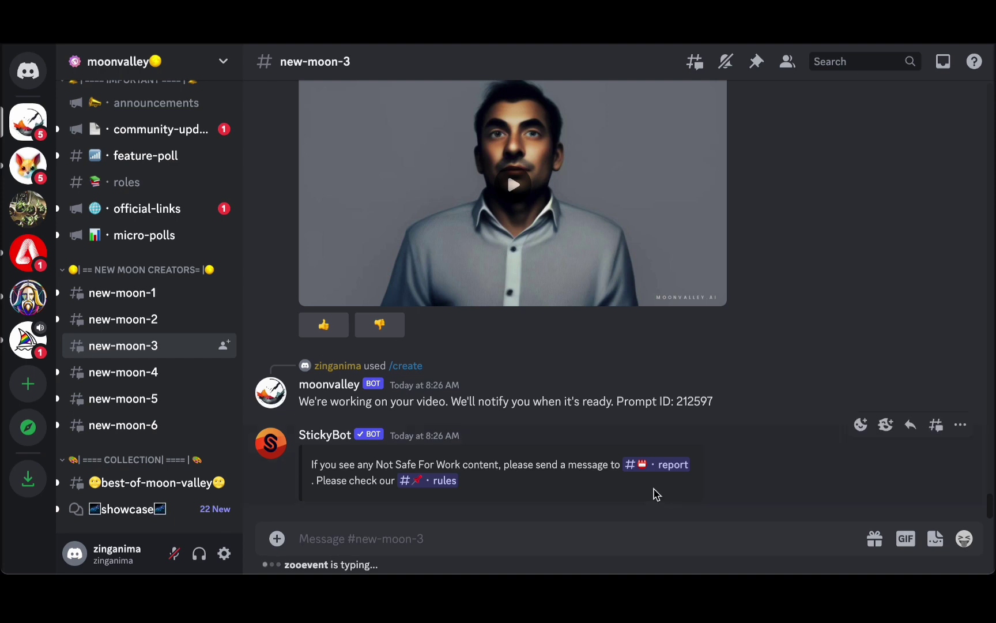
pyautogui.write('/')
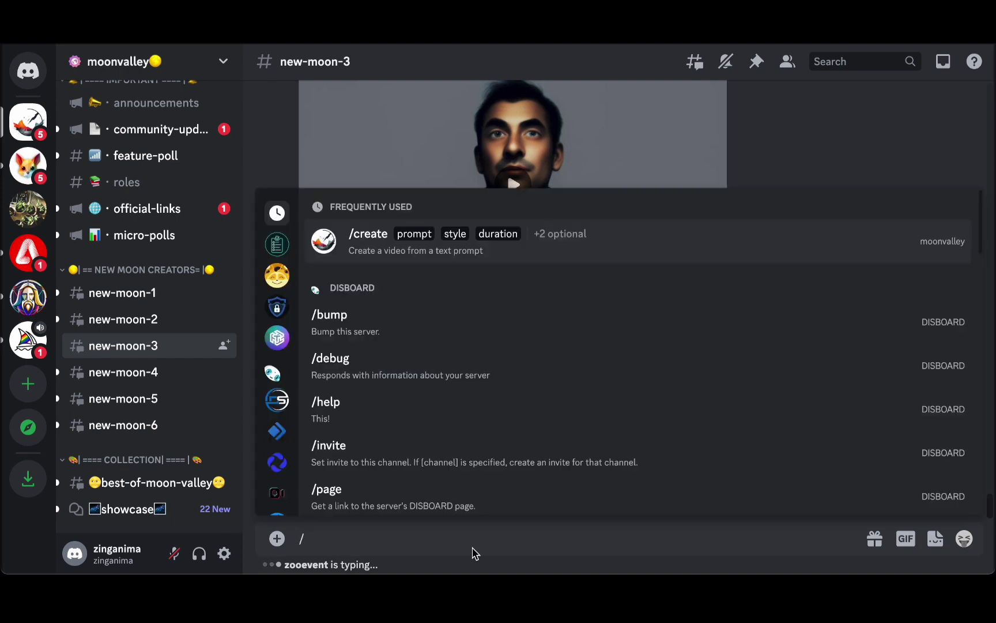
# Start a second /create, look through its duration and optional settings, then discard it
pyautogui.click(373, 266)
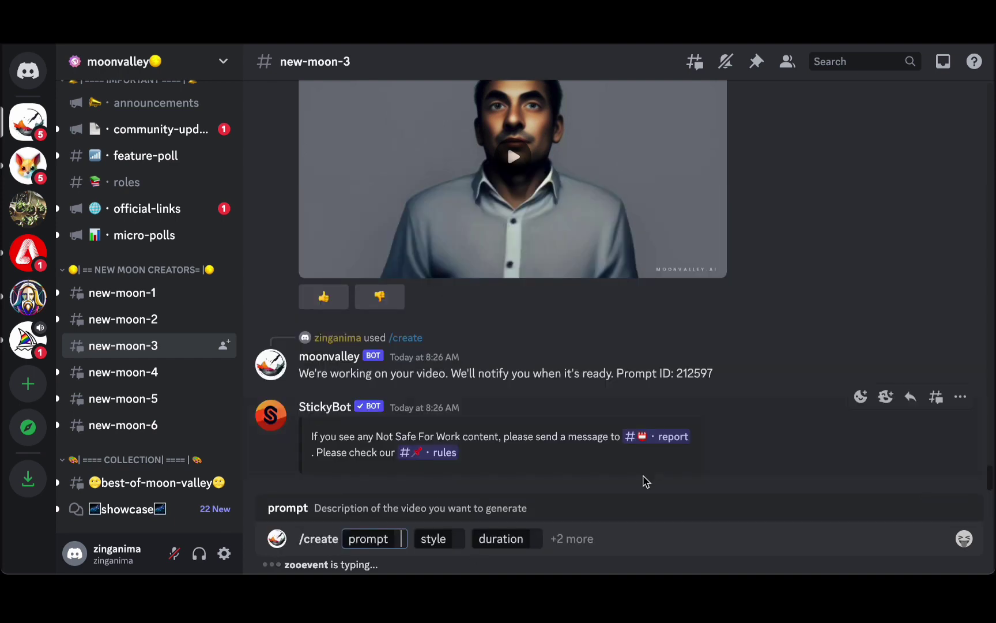
pyautogui.click(528, 544)
pyautogui.click(572, 539)
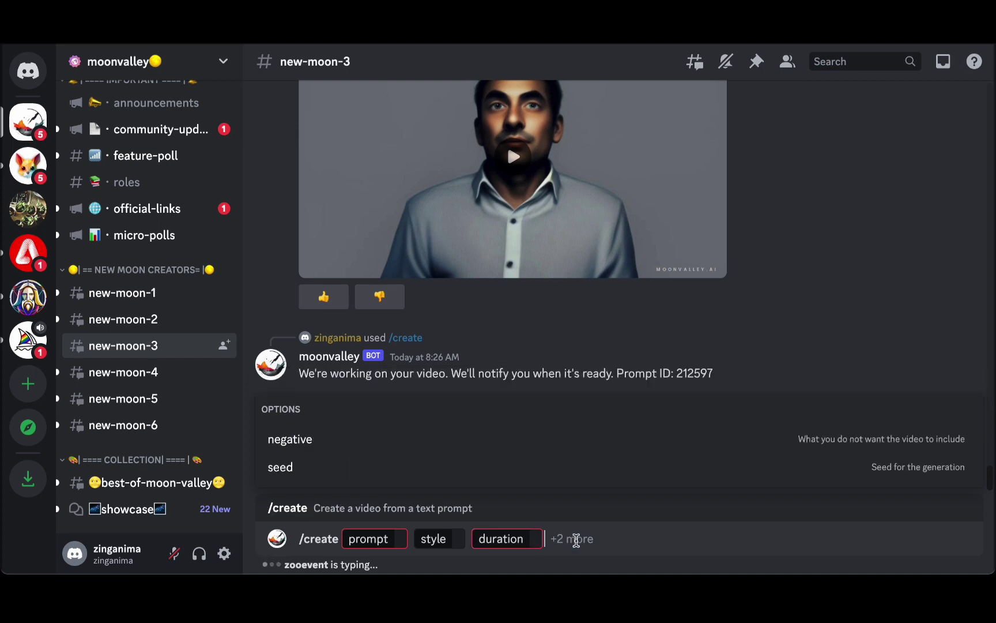
pyautogui.click(338, 543)
pyautogui.press('BackSpace')
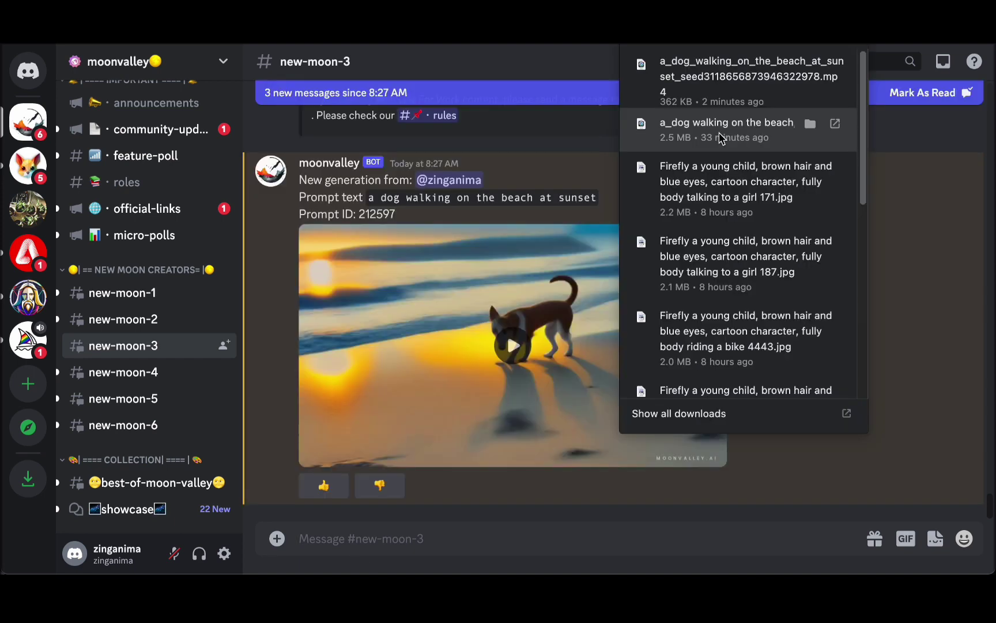
# Close the downloads list, then play and replay Moonvalley's dog video
pyautogui.click(892, 196)
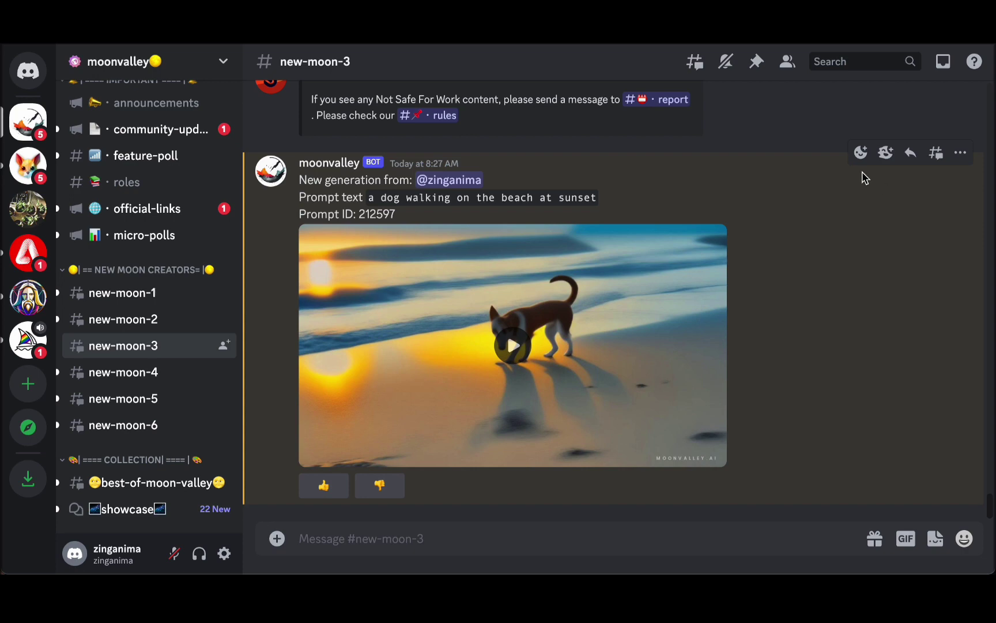
pyautogui.moveTo(513, 345)
pyautogui.click(526, 344)
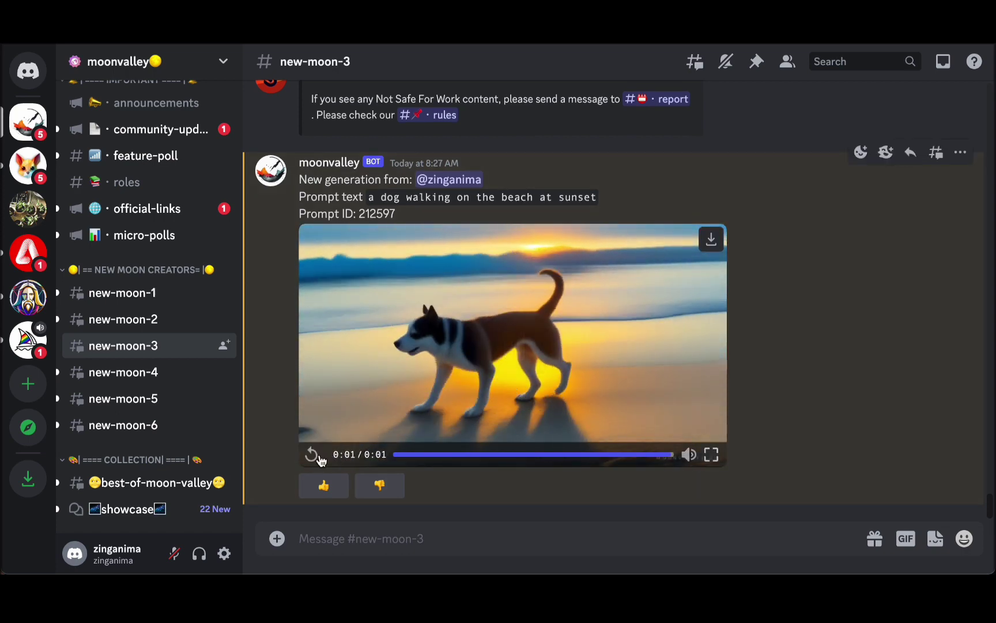
pyautogui.click(311, 454)
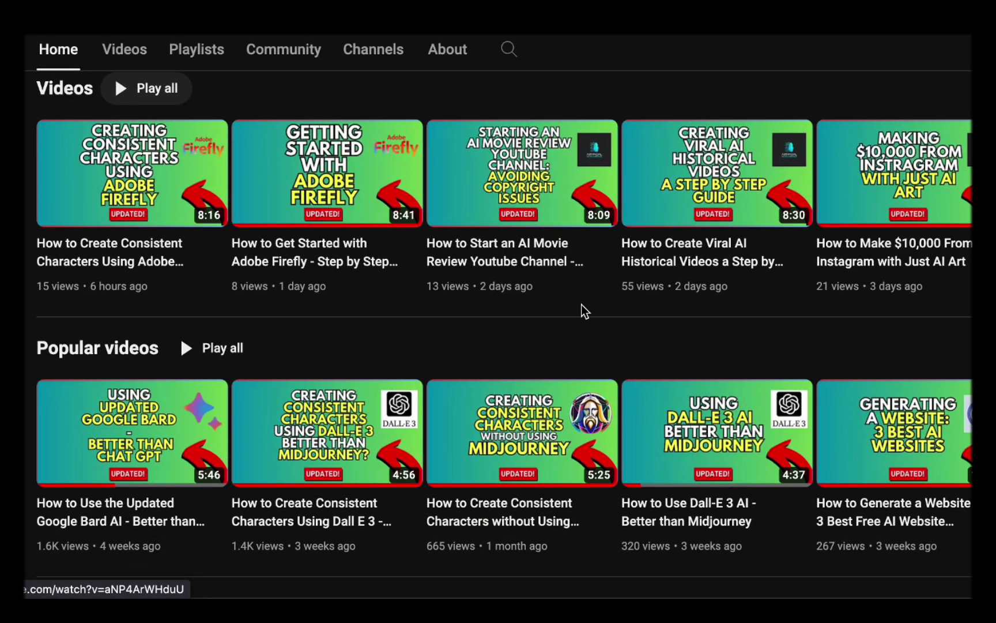
pyautogui.scroll(-2, 581, 306)
pyautogui.scroll(-3, 582, 305)
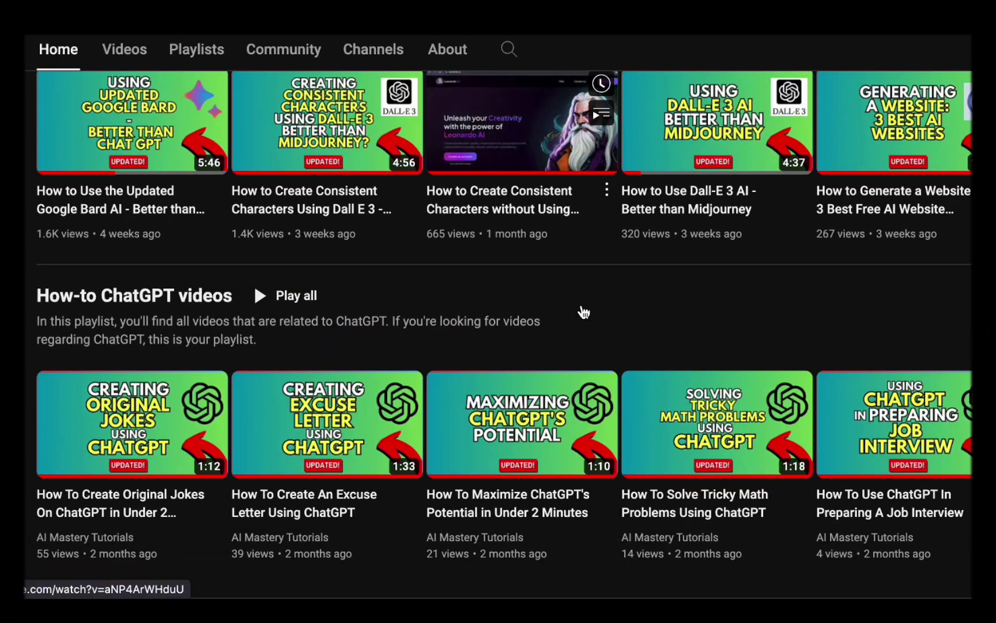
pyautogui.scroll(3, 582, 305)
pyautogui.scroll(3, 581, 305)
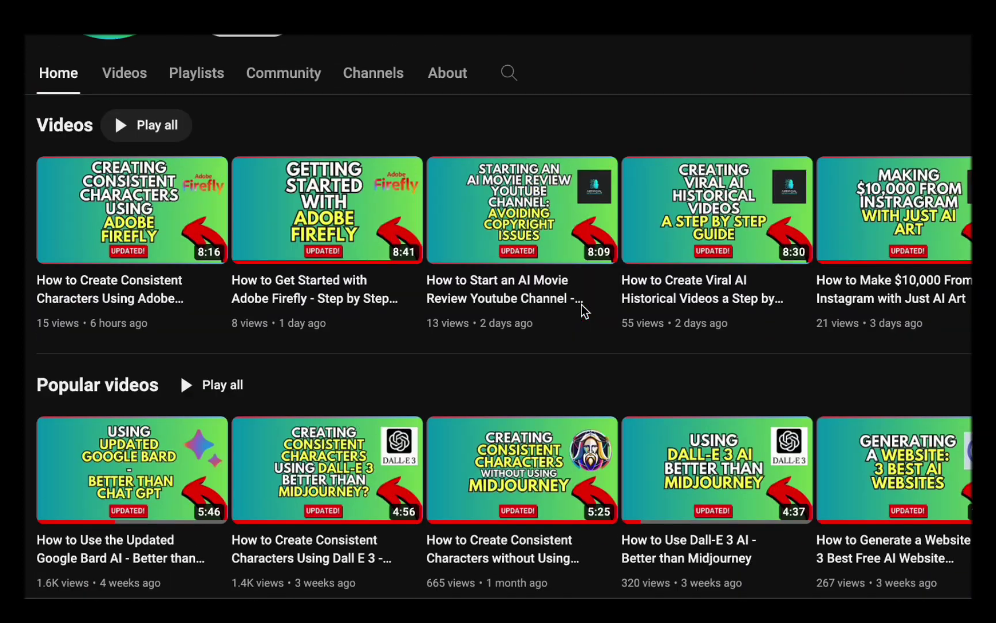
pyautogui.scroll(1, 582, 312)
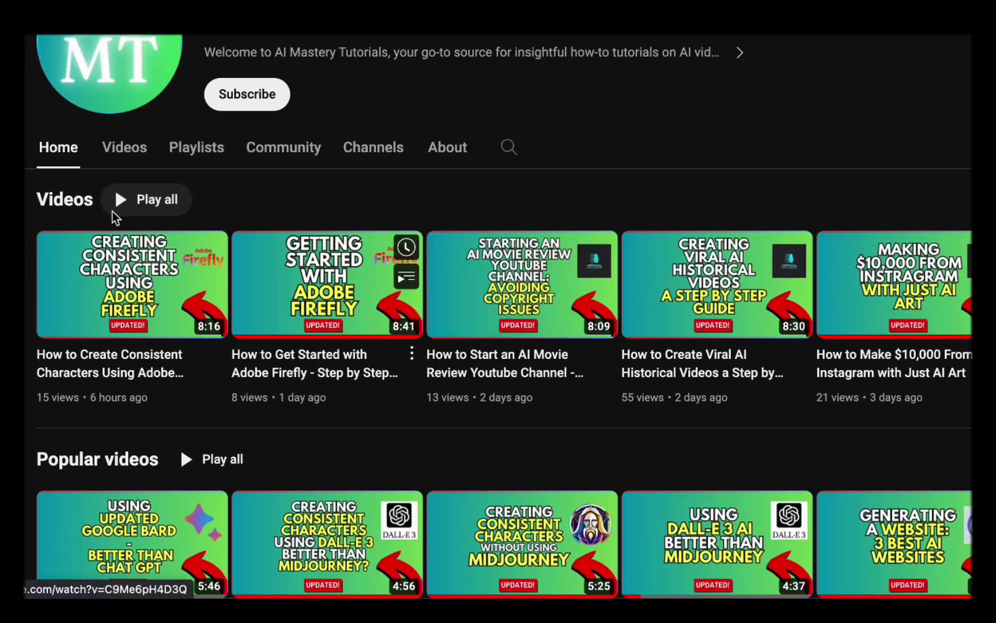
# Show all uploads of the AI Mastery Tutorials channel on its Videos tab
pyautogui.click(120, 156)
pyautogui.scroll(-1, 360, 215)
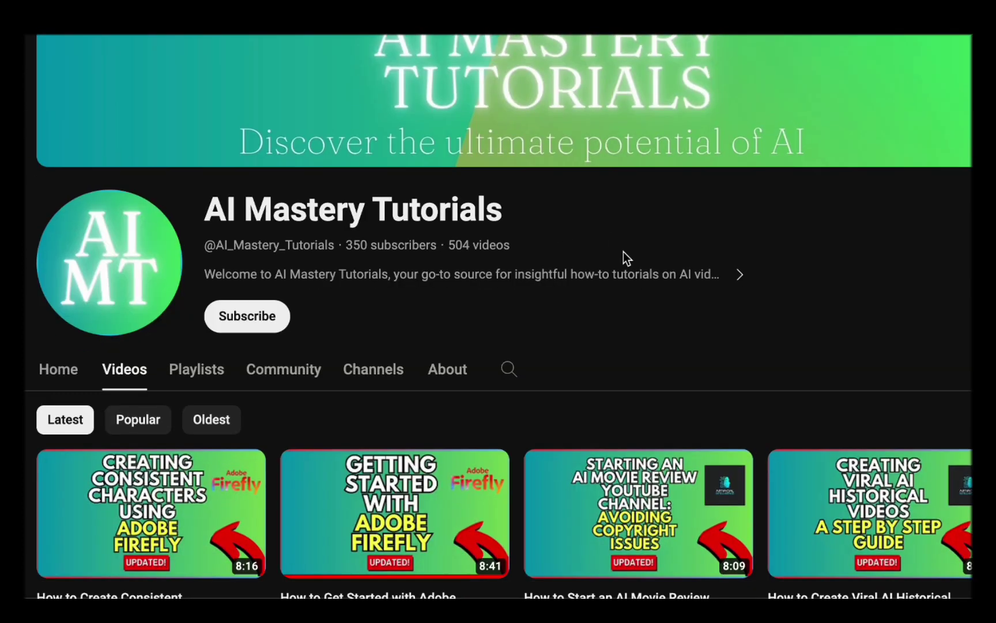
pyautogui.scroll(-3, 623, 257)
pyautogui.moveTo(396, 441)
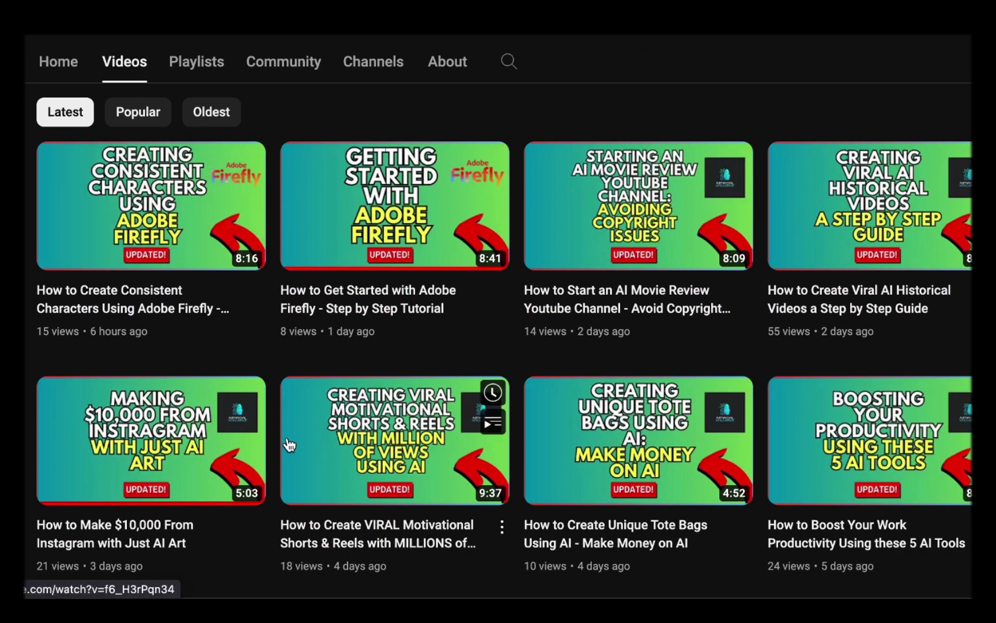
pyautogui.scroll(-1, 816, 399)
pyautogui.scroll(-1, 816, 397)
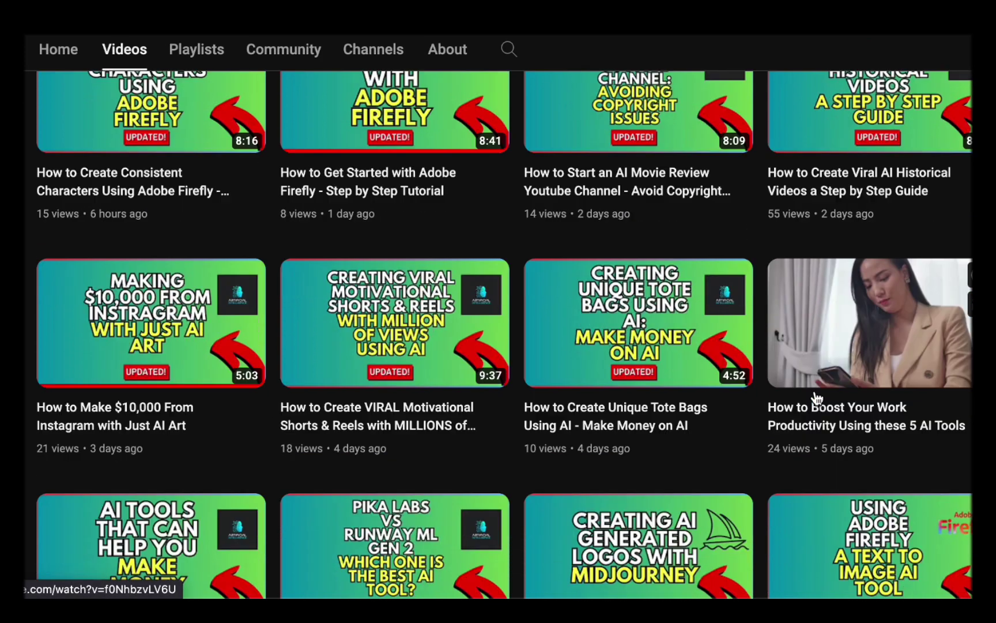
pyautogui.scroll(-1, 815, 395)
pyautogui.scroll(-2, 814, 395)
pyautogui.scroll(-1, 814, 390)
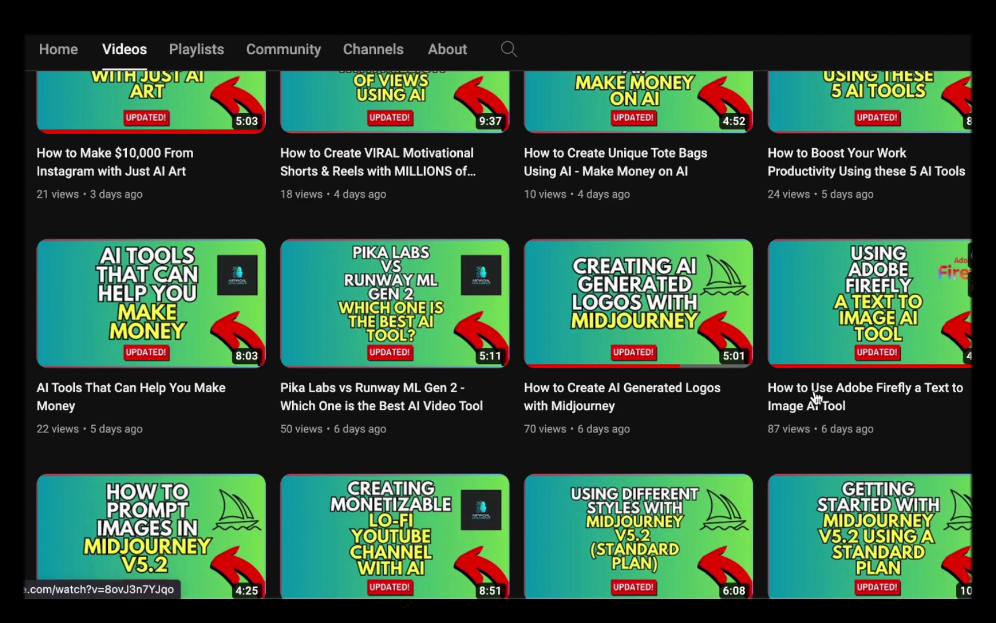